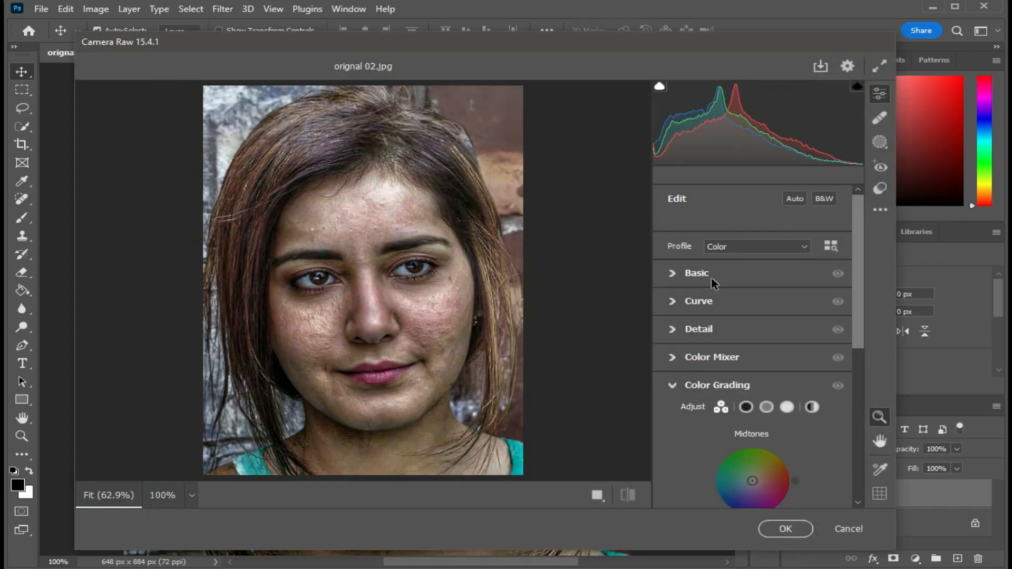
Set the Camera Raw basic adjustments to exposure +0.70, highlights +9 and clarity +8, and apply them to the portrait
{"action": "left_click", "coordinate": [712, 274]}
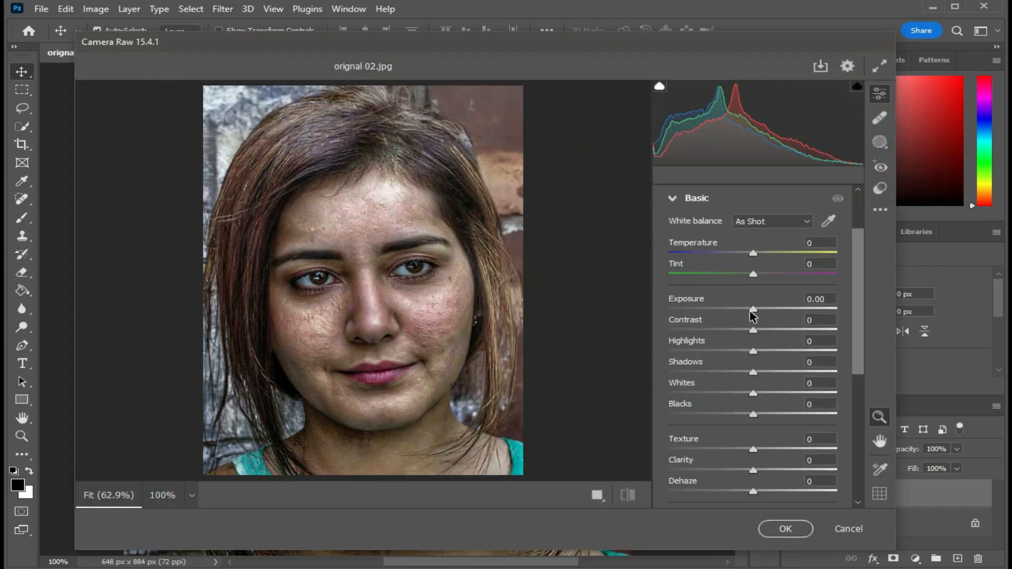
{"action": "left_click_drag", "start_coordinate": [752, 313], "coordinate": [769, 314]}
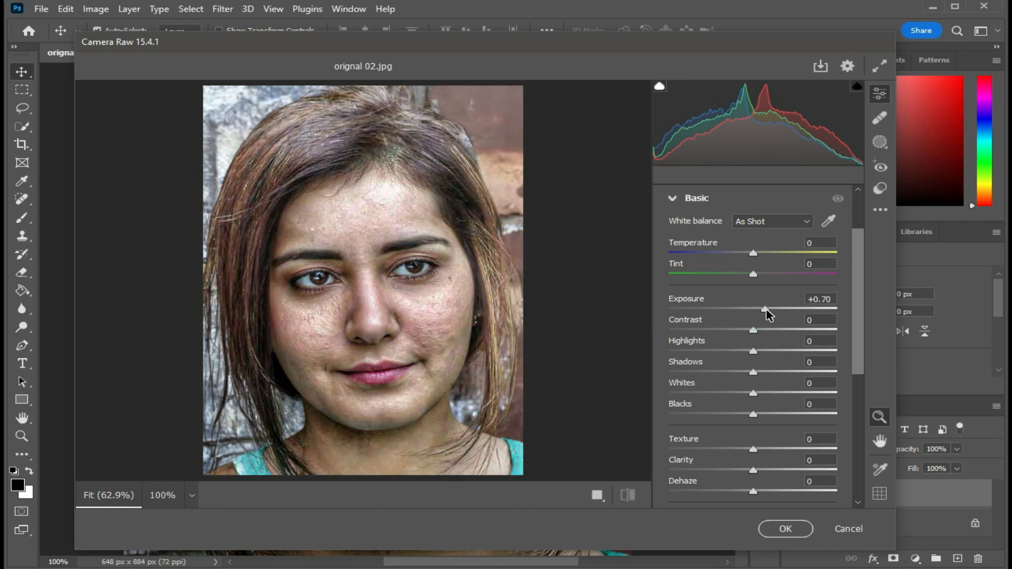
{"action": "left_click_drag", "start_coordinate": [753, 351], "coordinate": [761, 352]}
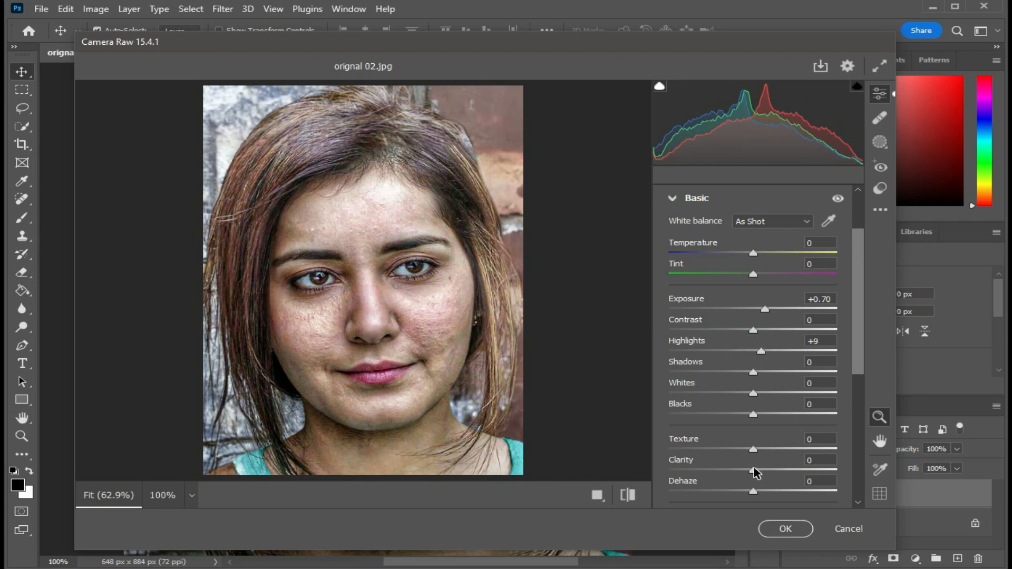
{"action": "left_click_drag", "start_coordinate": [754, 469], "coordinate": [759, 469]}
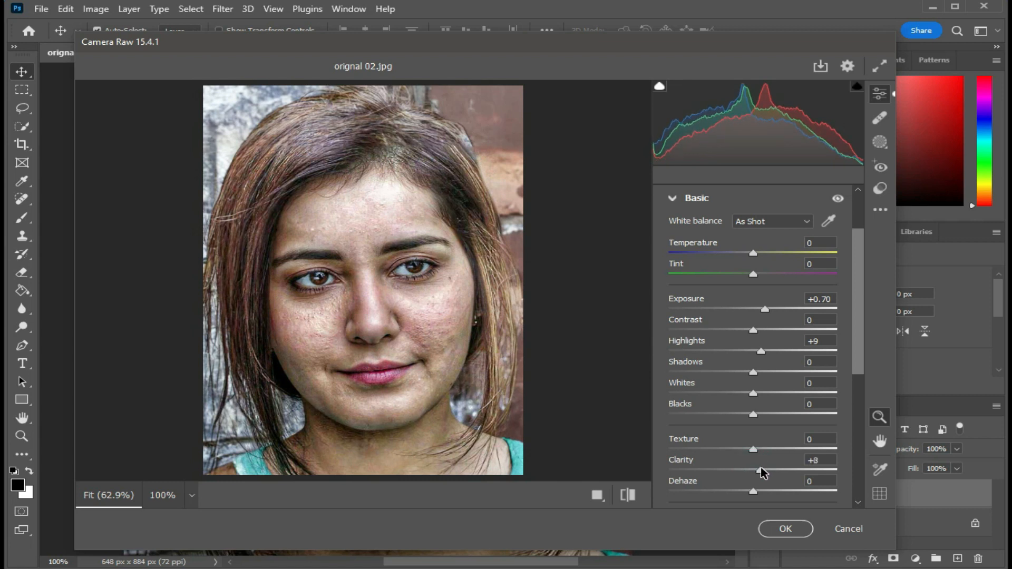
{"action": "left_click", "coordinate": [785, 528]}
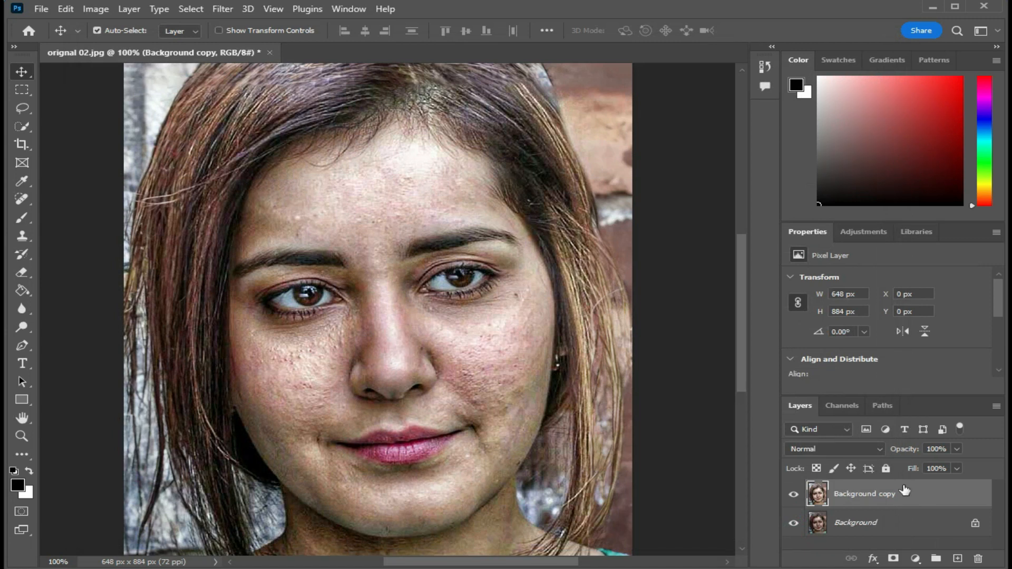
Rename the Background copy layer as 01
{"action": "double_click", "coordinate": [885, 499]}
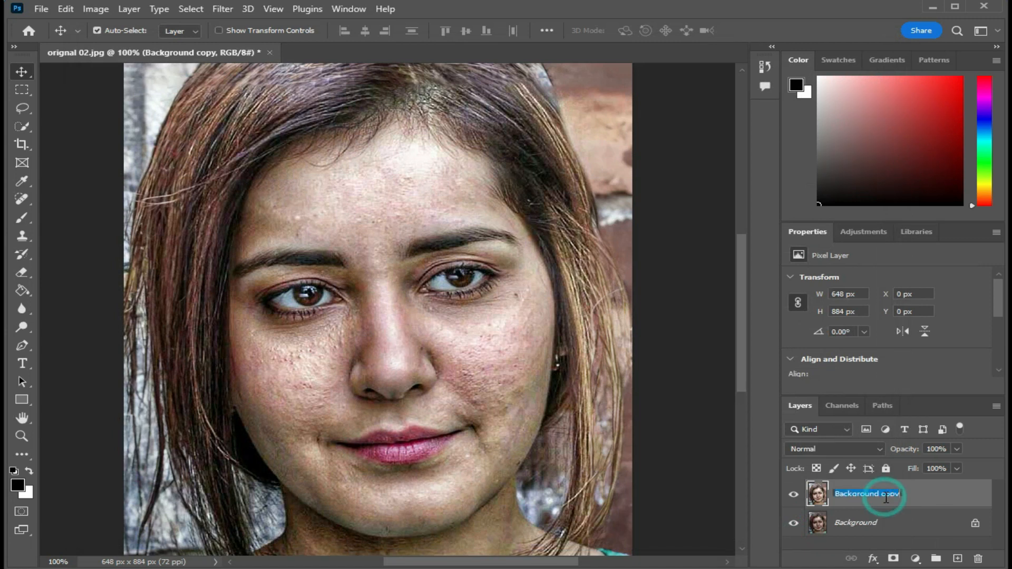
{"action": "type", "text": "01"}
{"action": "left_click", "coordinate": [926, 498]}
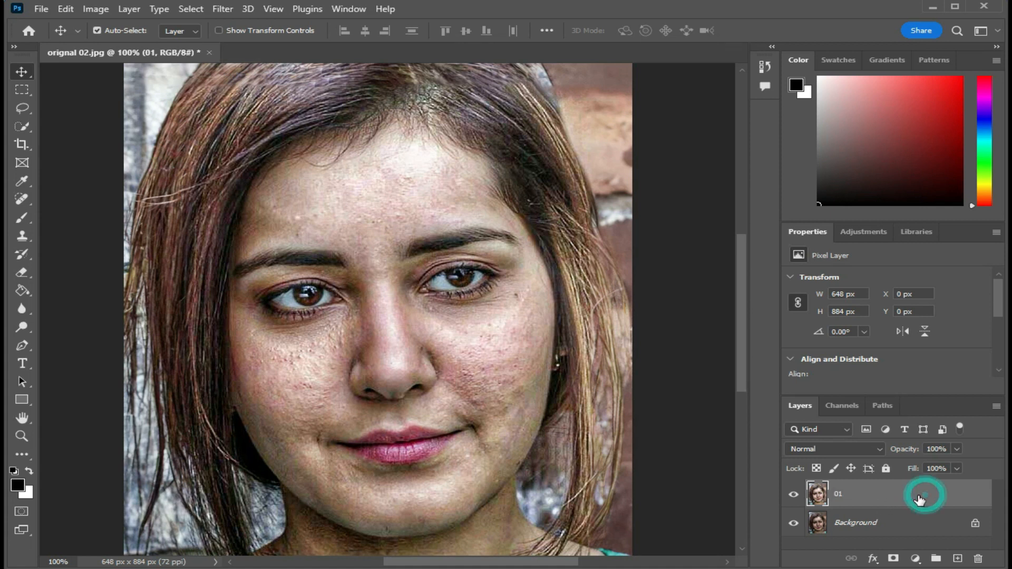
Duplicate layer 01 within the same document under the name 02
{"action": "right_click", "coordinate": [894, 500]}
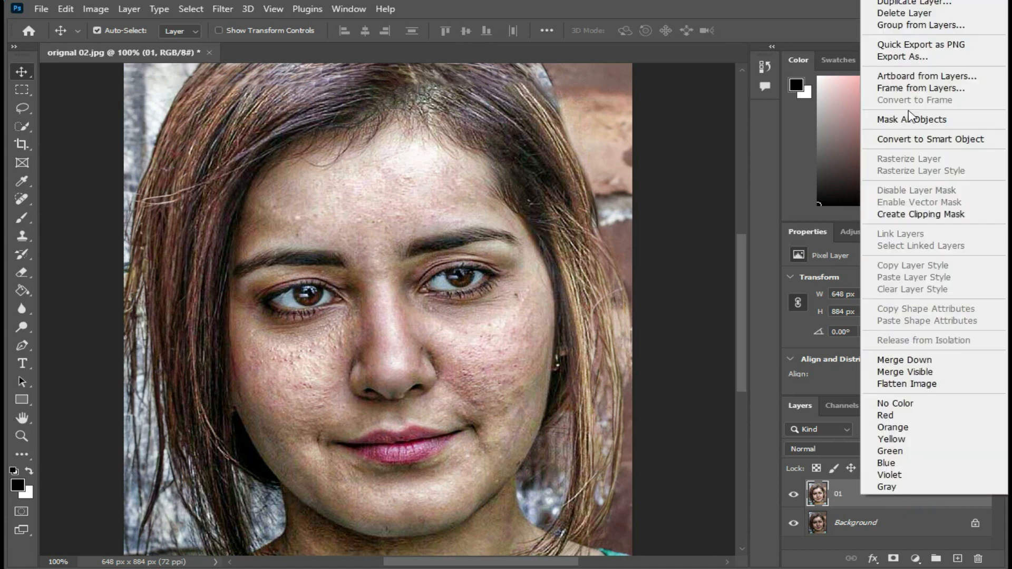
{"action": "left_click", "coordinate": [904, 6]}
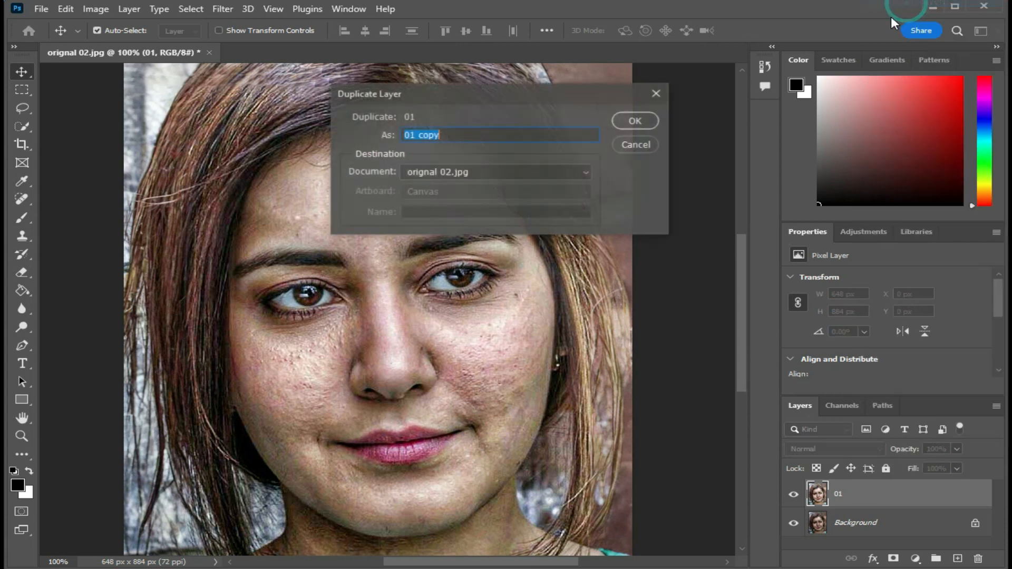
{"action": "type", "text": "02"}
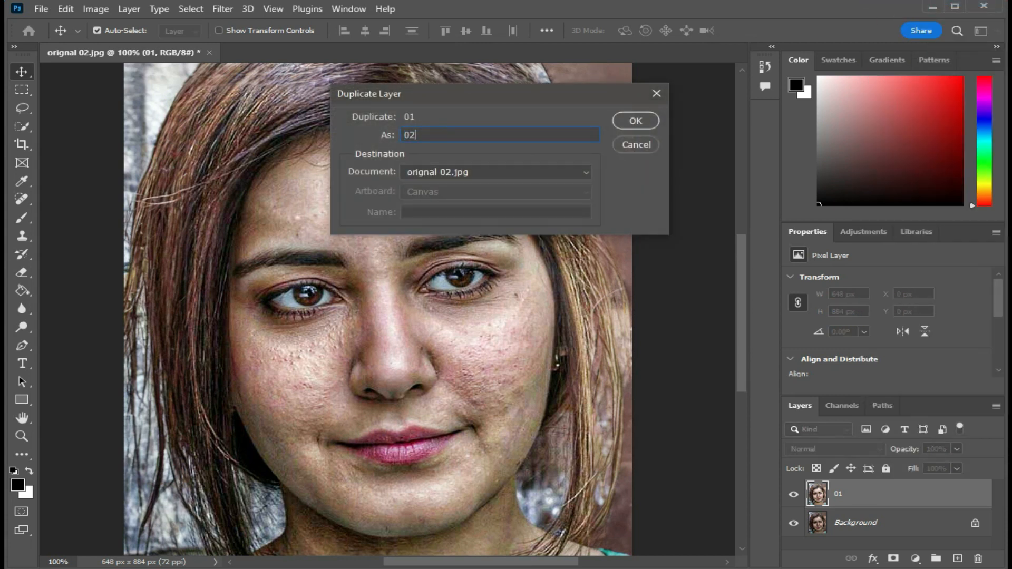
{"action": "left_click", "coordinate": [636, 121]}
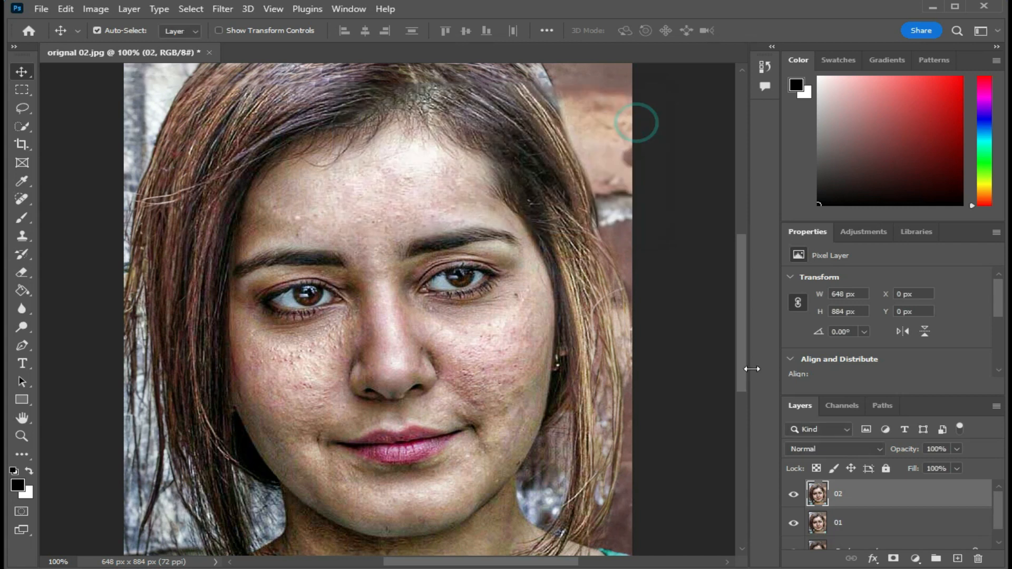
Hide layer 02 and apply a Gaussian Blur with a 1.5-pixel radius to layer 01
{"action": "left_click", "coordinate": [793, 495]}
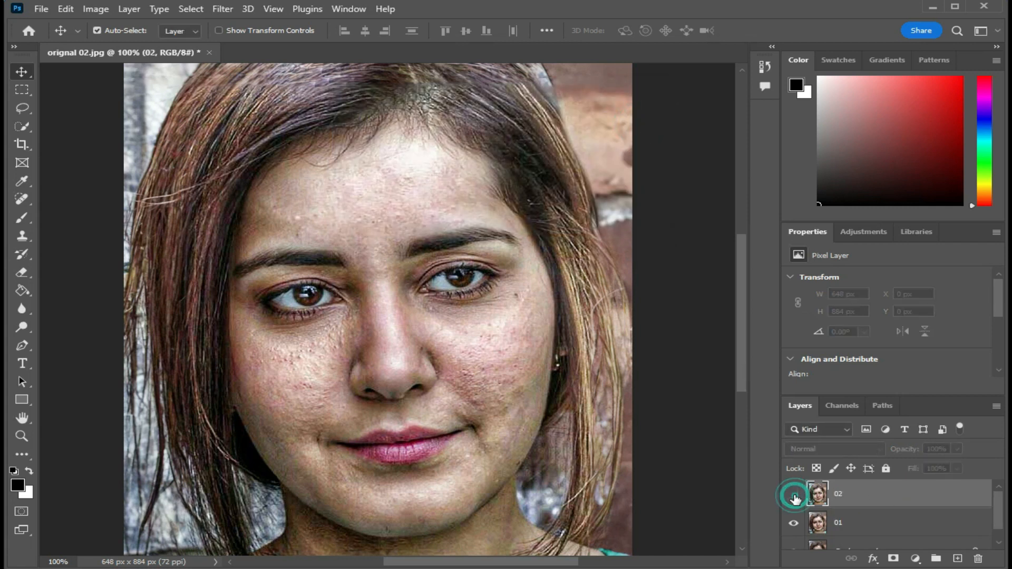
{"action": "left_click", "coordinate": [864, 529]}
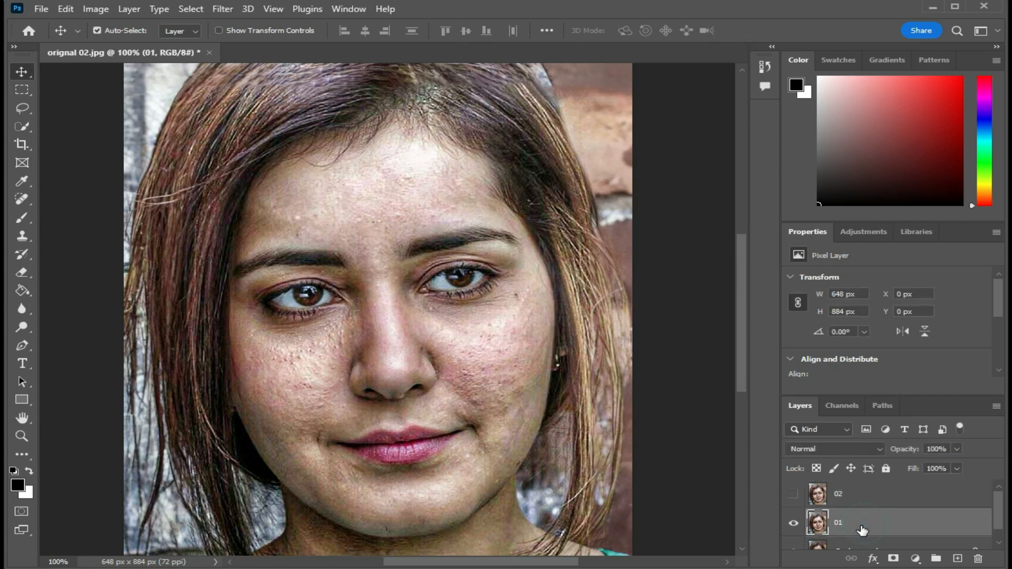
{"action": "left_click", "coordinate": [224, 8]}
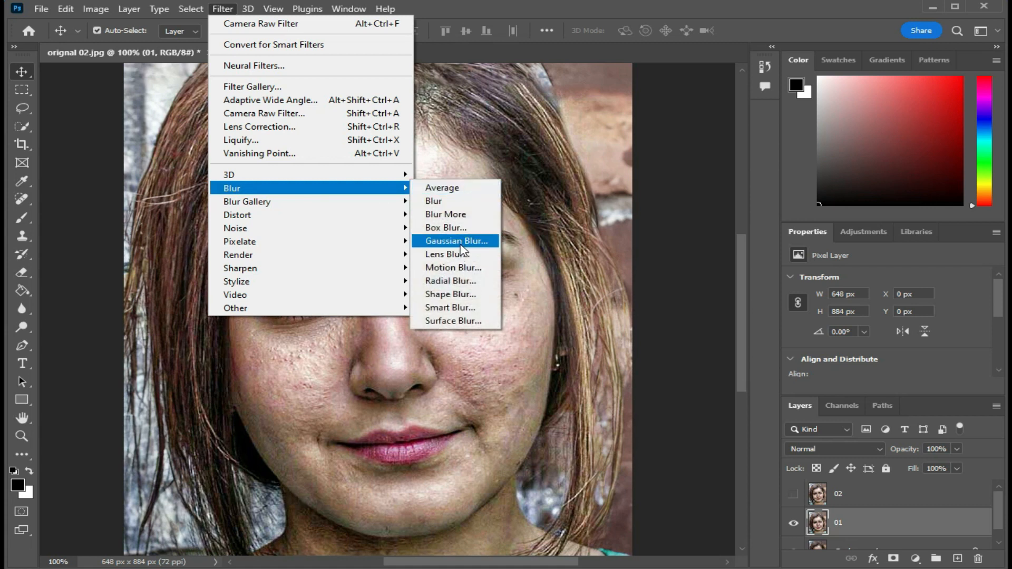
{"action": "left_click", "coordinate": [456, 240]}
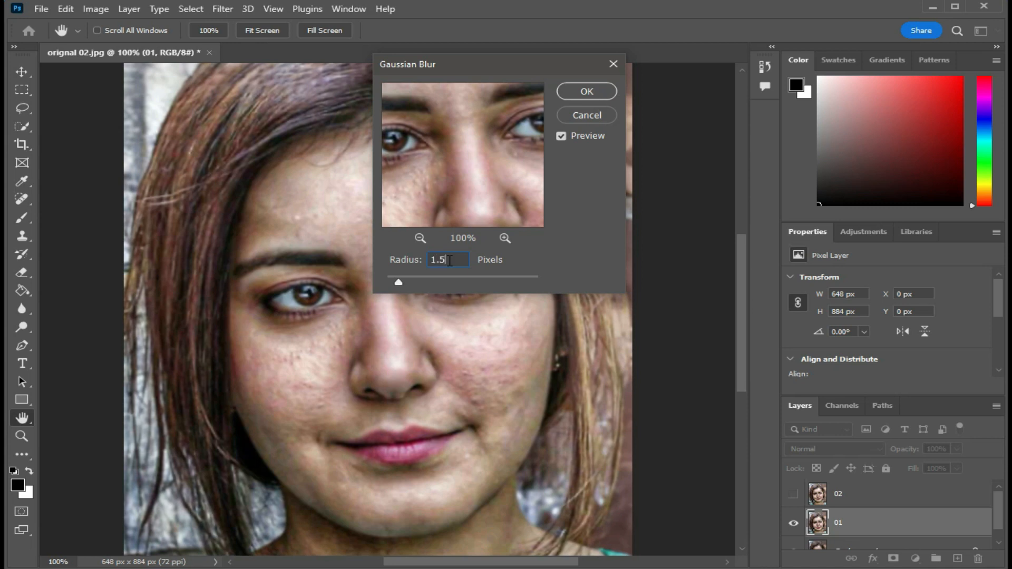
{"action": "left_click", "coordinate": [611, 95]}
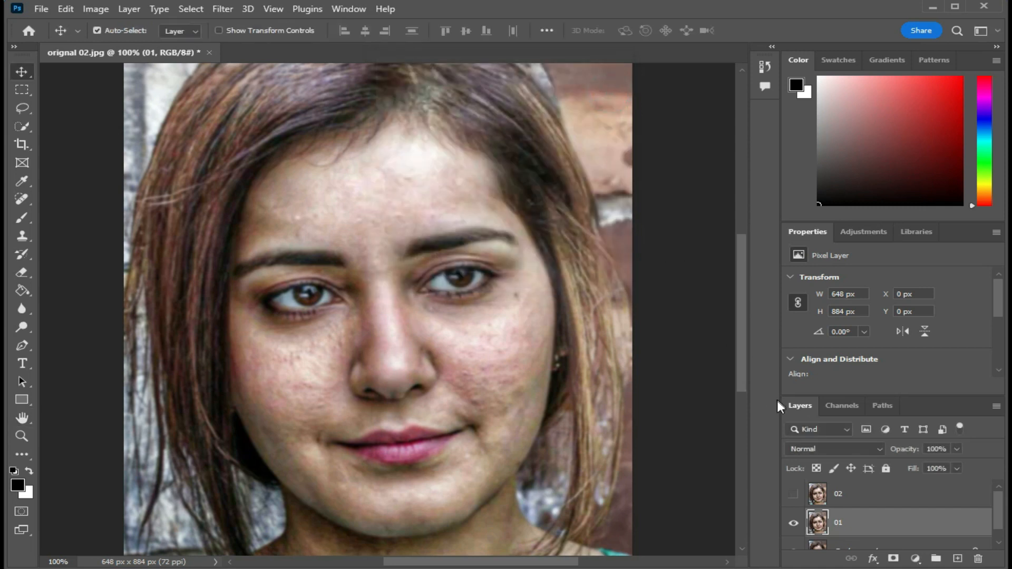
Show layer 02 and run Apply Image on it with layer 01 as source, Subtract blending, scale 2 and offset 128
{"action": "left_click", "coordinate": [871, 495]}
{"action": "left_click", "coordinate": [793, 494]}
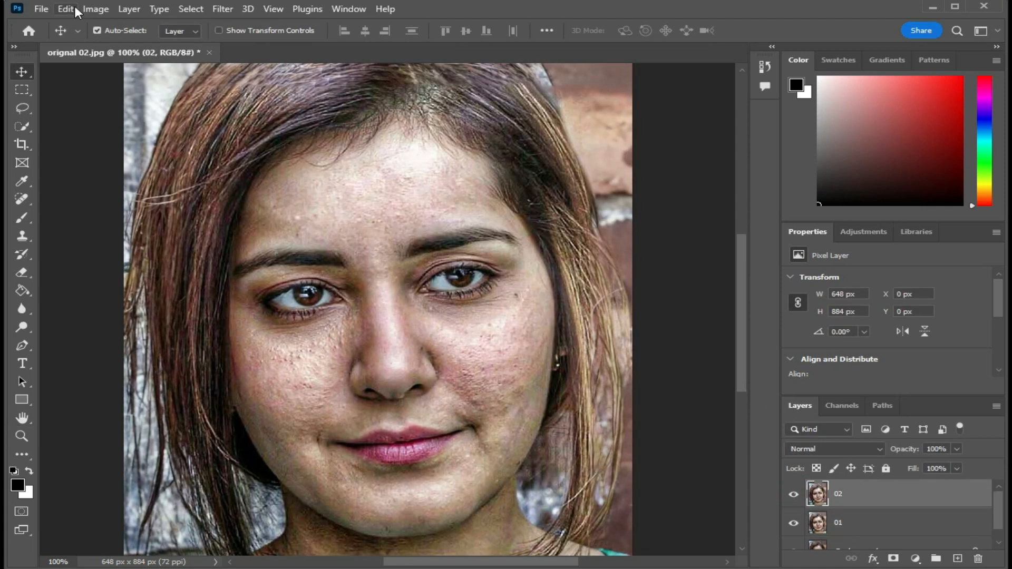
{"action": "left_click", "coordinate": [93, 8]}
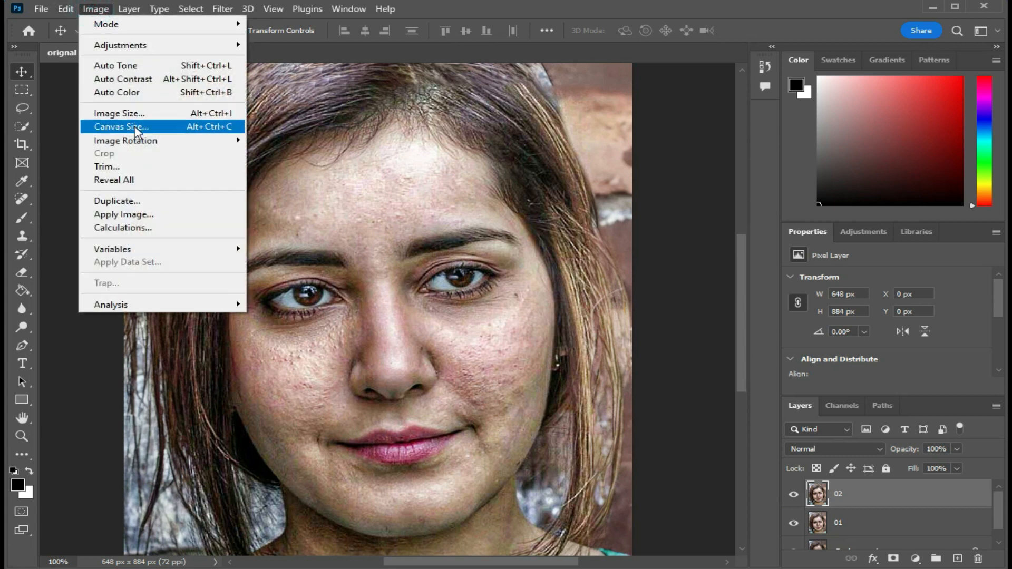
{"action": "left_click", "coordinate": [150, 214]}
{"action": "left_click", "coordinate": [484, 125]}
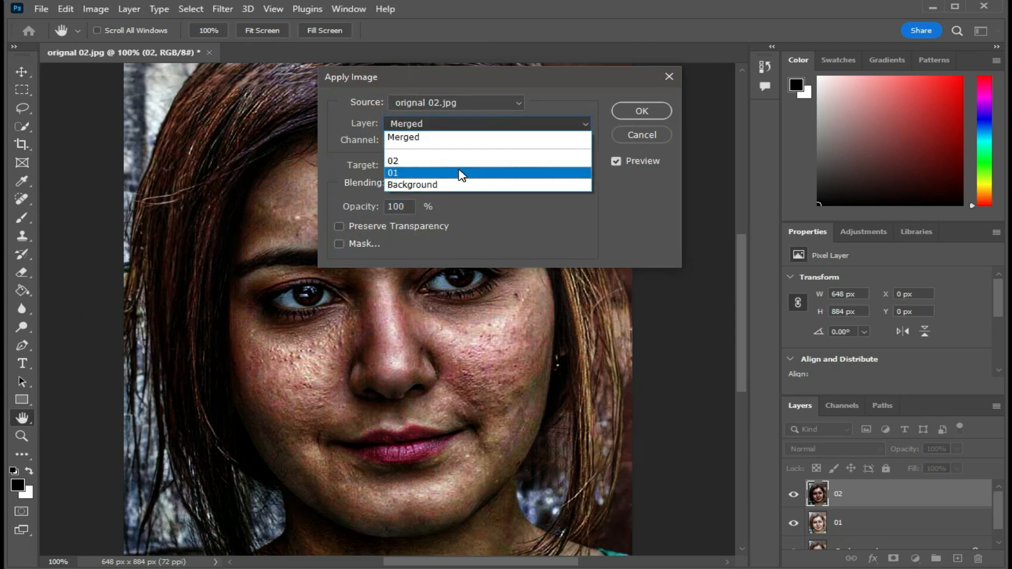
{"action": "left_click", "coordinate": [461, 174]}
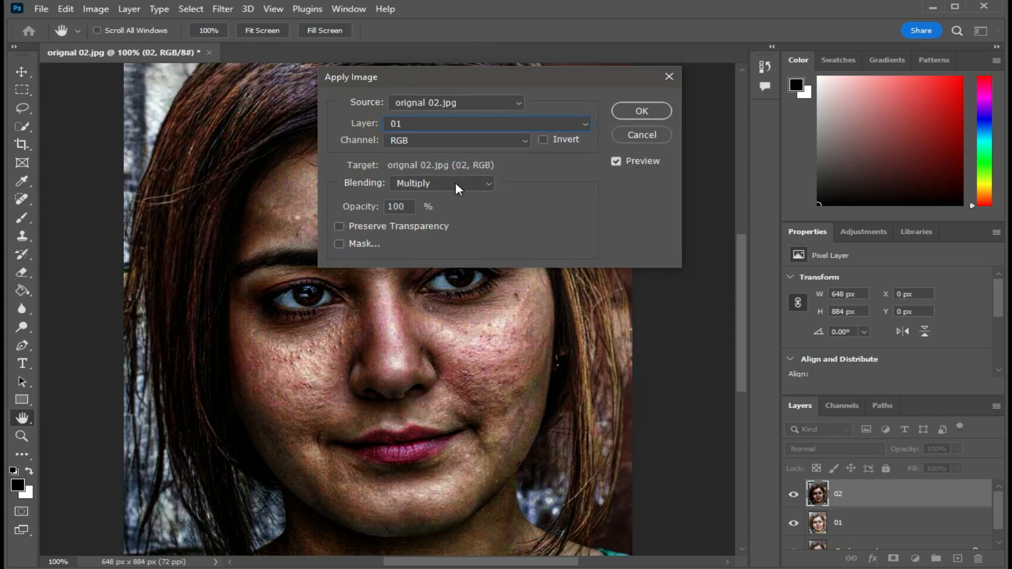
{"action": "left_click", "coordinate": [455, 184]}
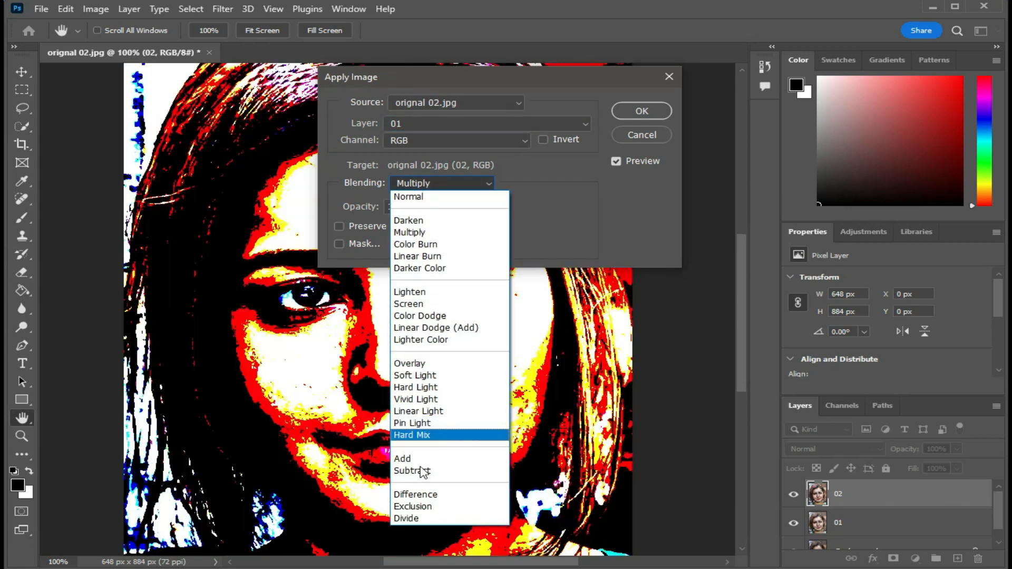
{"action": "left_click", "coordinate": [418, 470]}
{"action": "double_click", "coordinate": [554, 206]}
{"action": "double_click", "coordinate": [555, 227]}
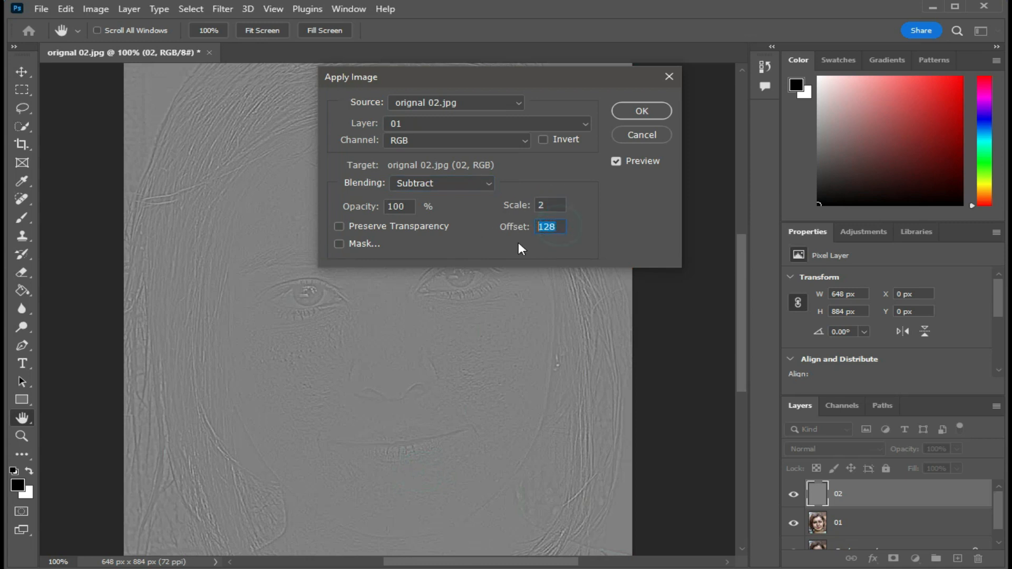
{"action": "left_click", "coordinate": [641, 111]}
Set the blend mode of layer 02 to Linear Light
{"action": "key", "text": "v"}
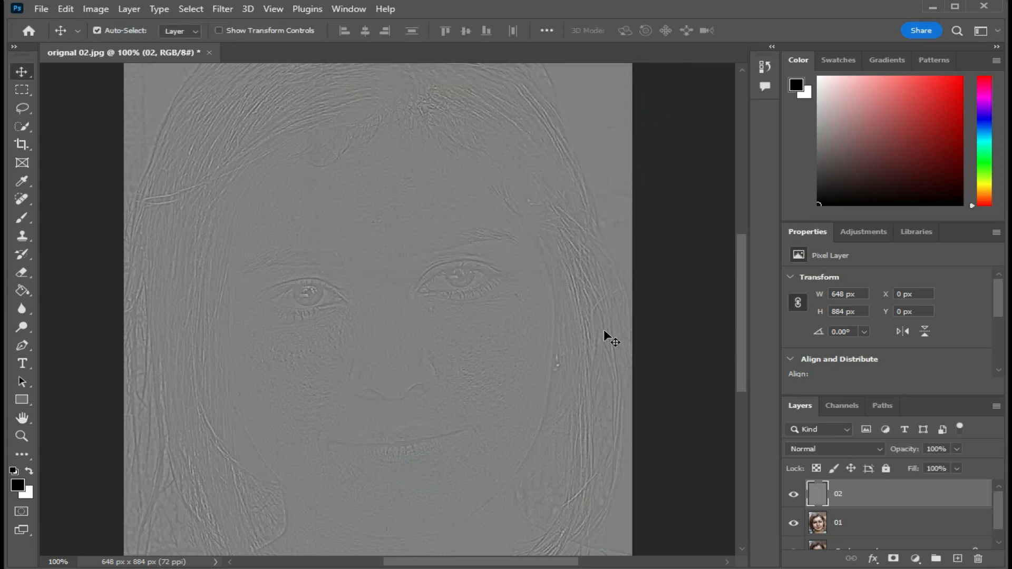
{"action": "left_click", "coordinate": [858, 449]}
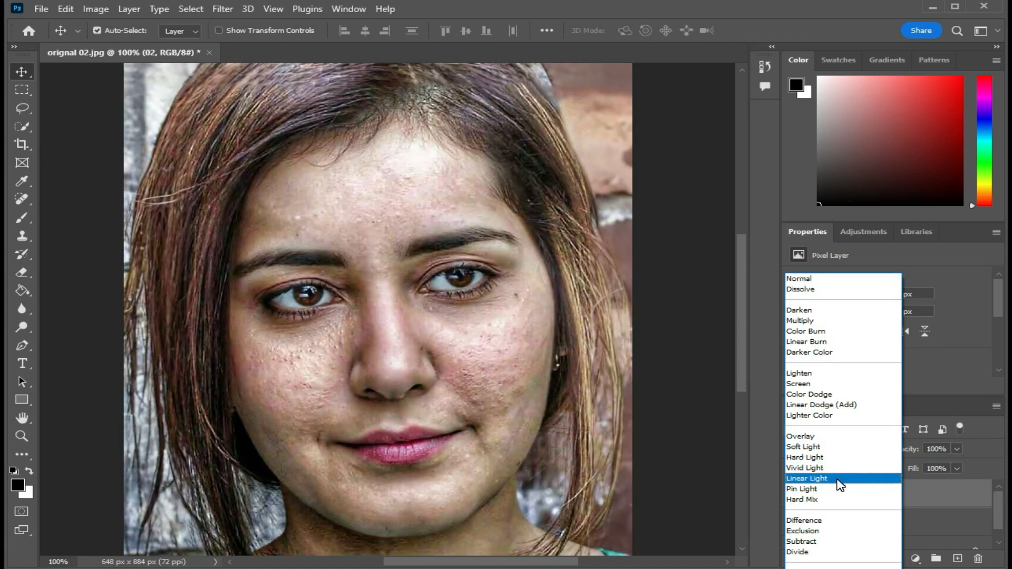
{"action": "left_click", "coordinate": [840, 480]}
Select layer 01 for retouching and hide layer 02
{"action": "left_click", "coordinate": [858, 523]}
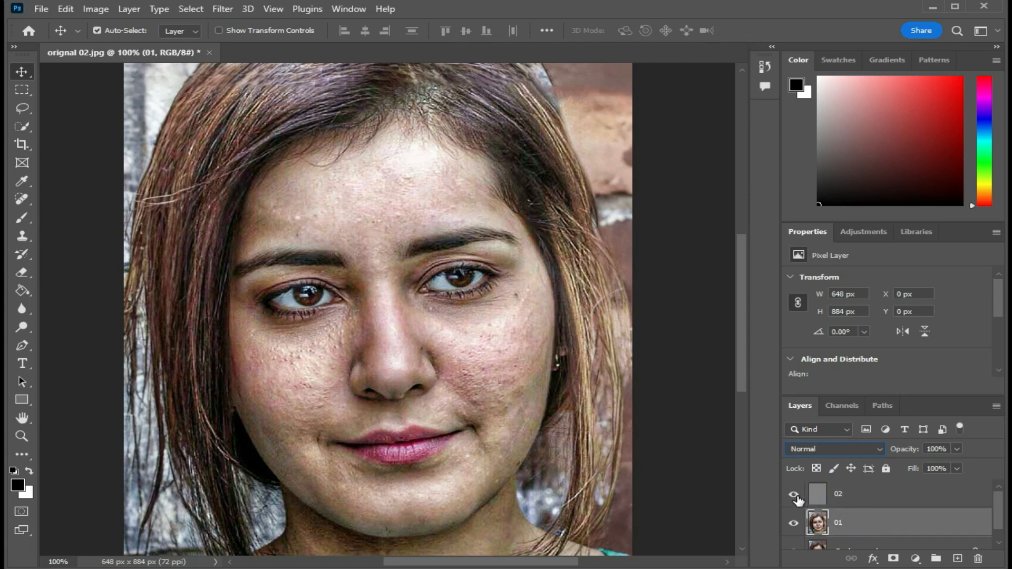
{"action": "left_click", "coordinate": [794, 495]}
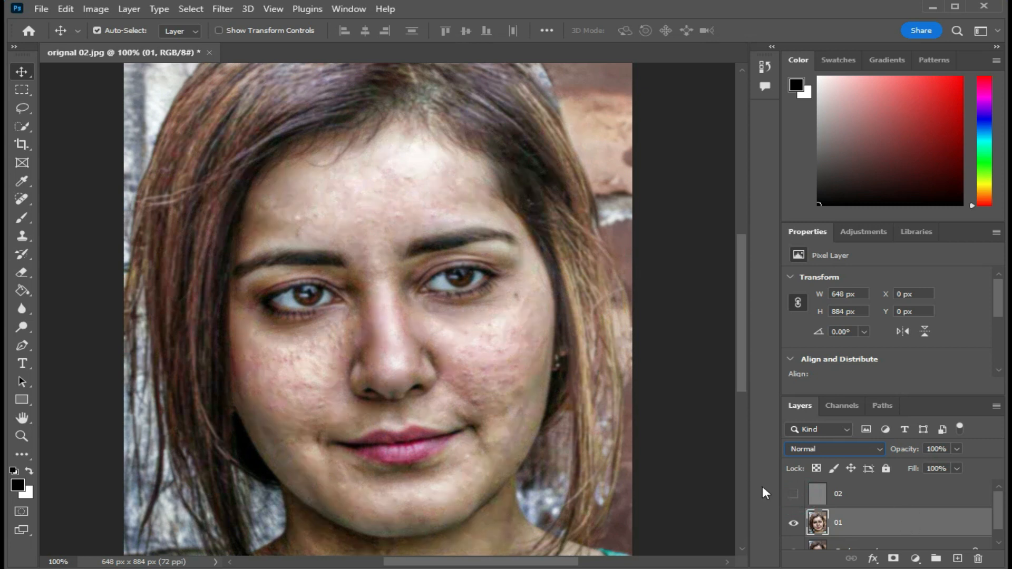
{"action": "left_click", "coordinate": [794, 496]}
{"action": "left_click", "coordinate": [794, 496]}
Choose the Mixer Brush with wet 10%, load 75%, mix 90%, flow 75% and smoothing 1%
{"action": "left_click", "coordinate": [24, 212]}
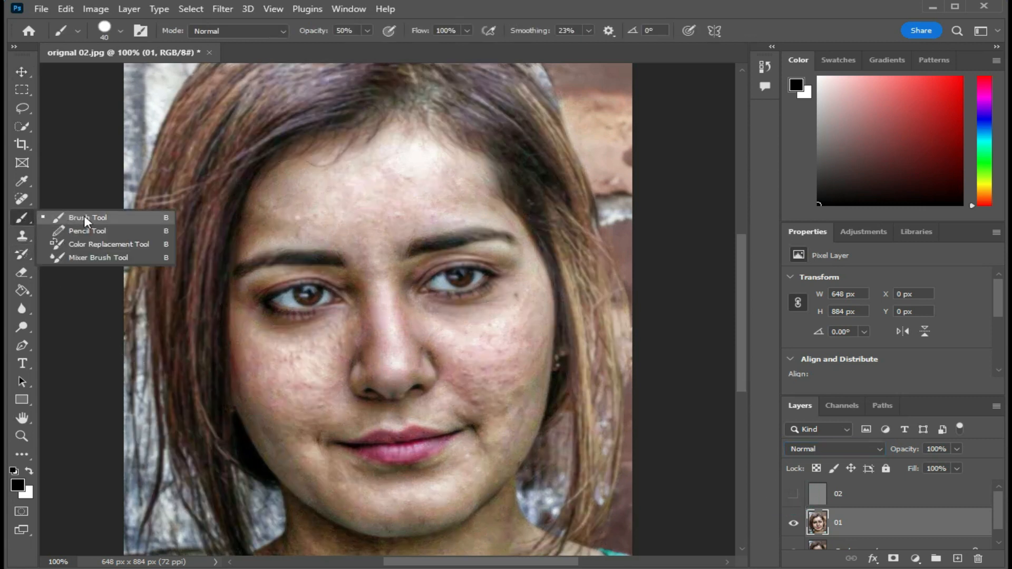
{"action": "left_click", "coordinate": [96, 257]}
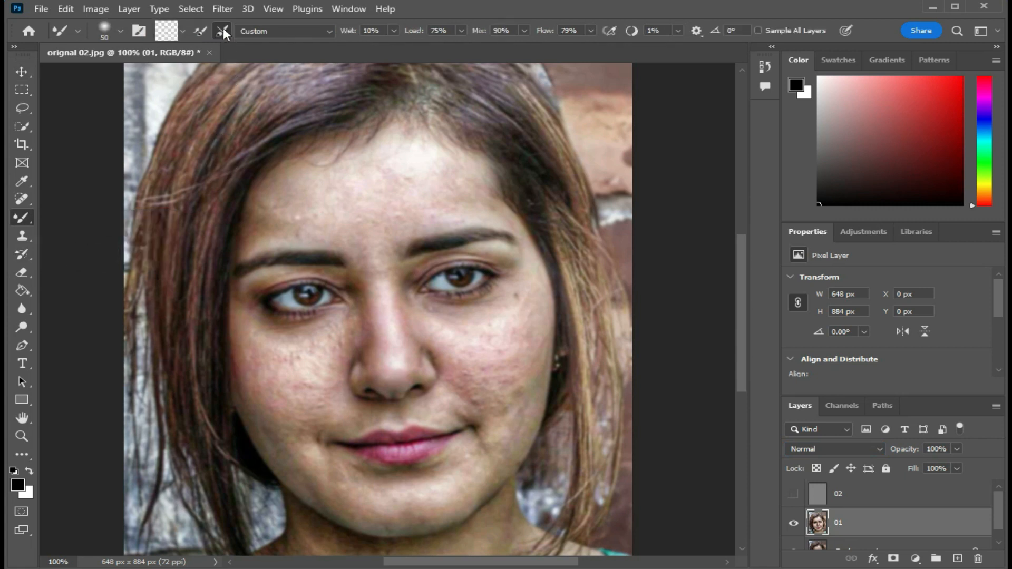
{"action": "left_click_drag", "start_coordinate": [394, 30], "coordinate": [391, 46]}
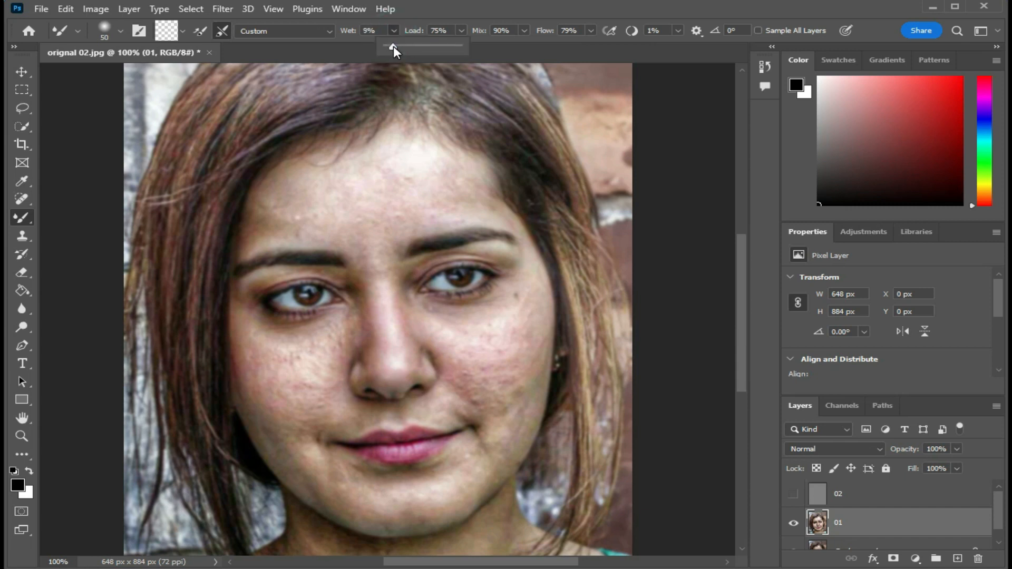
{"action": "left_click", "coordinate": [462, 31]}
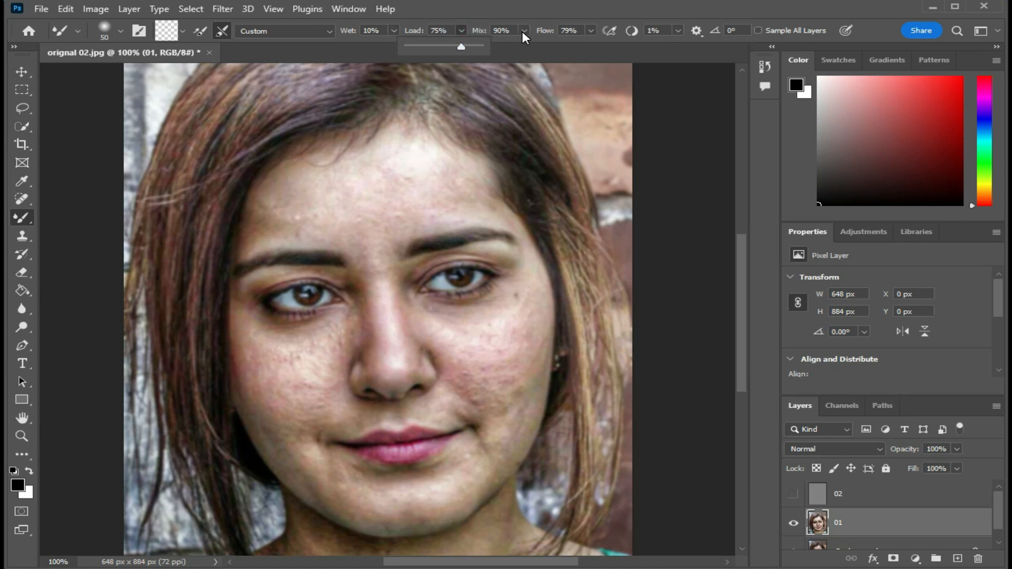
{"action": "left_click", "coordinate": [592, 31]}
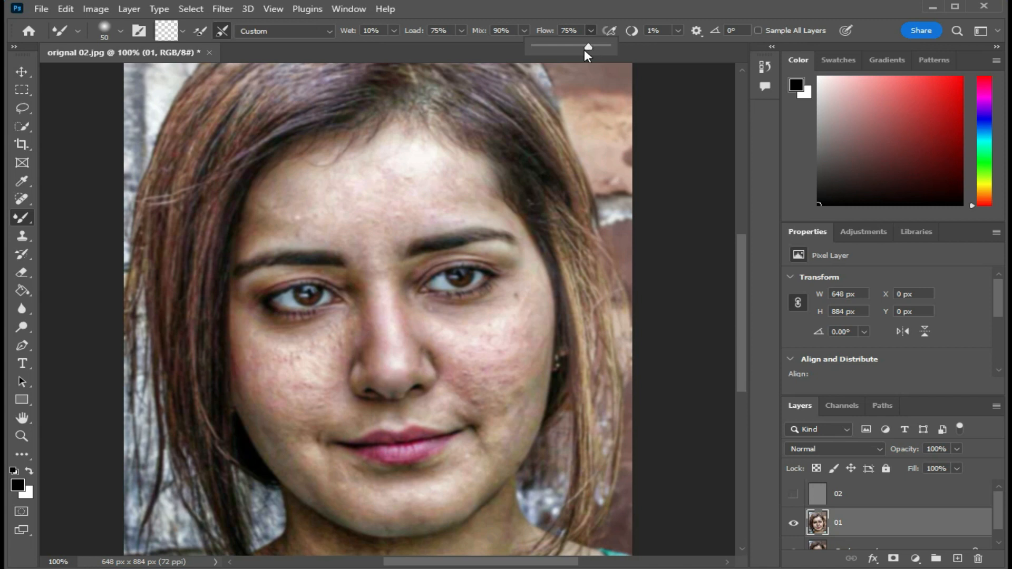
{"action": "left_click", "coordinate": [679, 31]}
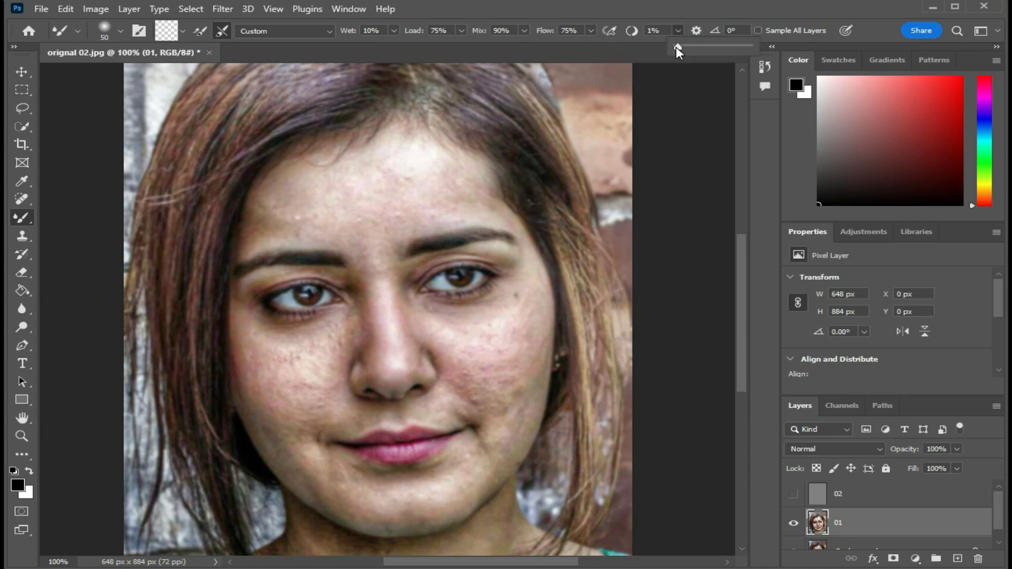
{"action": "left_click", "coordinate": [363, 217]}
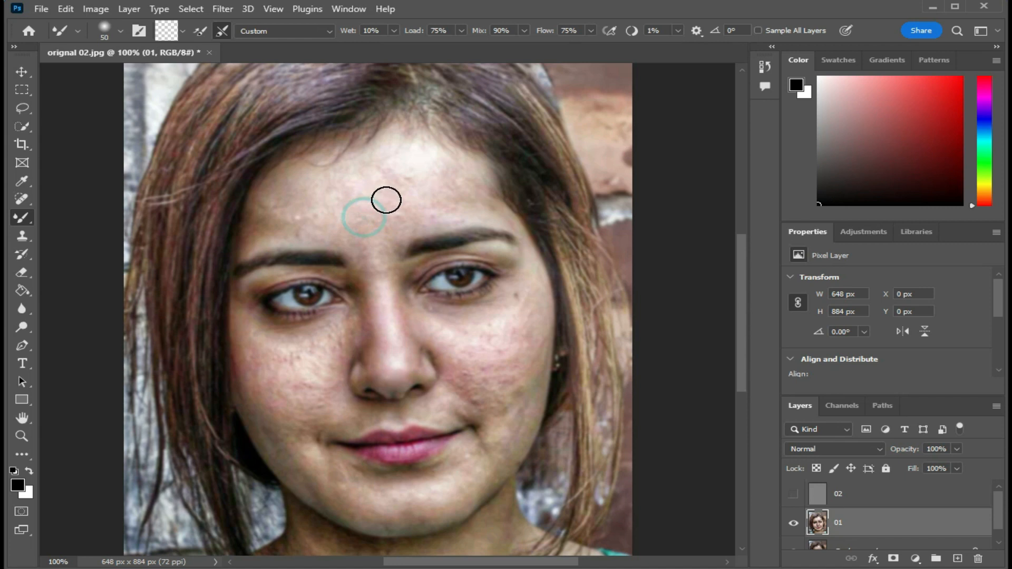
Smooth the upper and middle forehead skin on layer 01 with the Mixer Brush reduced to size 35
{"action": "key", "text": "ctrl+plus"}
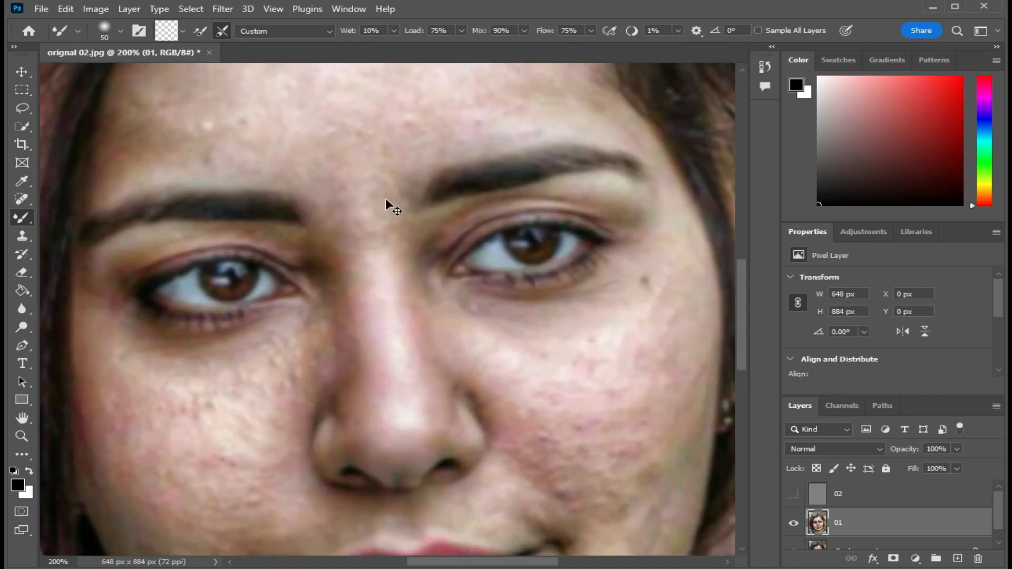
{"action": "left_click_drag", "start_coordinate": [364, 196], "coordinate": [362, 310]}
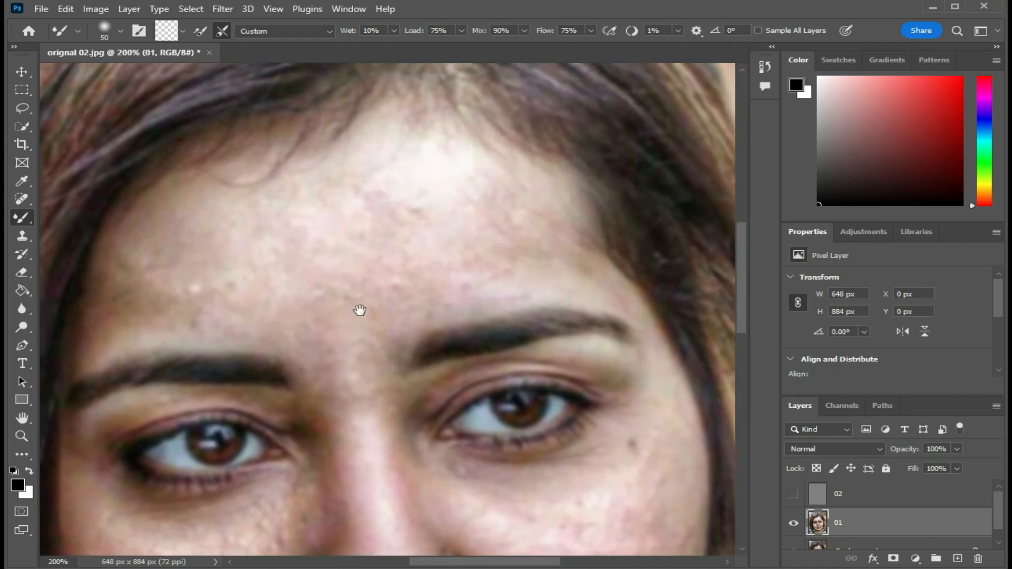
{"action": "left_click_drag", "start_coordinate": [346, 264], "coordinate": [359, 289]}
{"action": "key", "text": "ctrl+plus"}
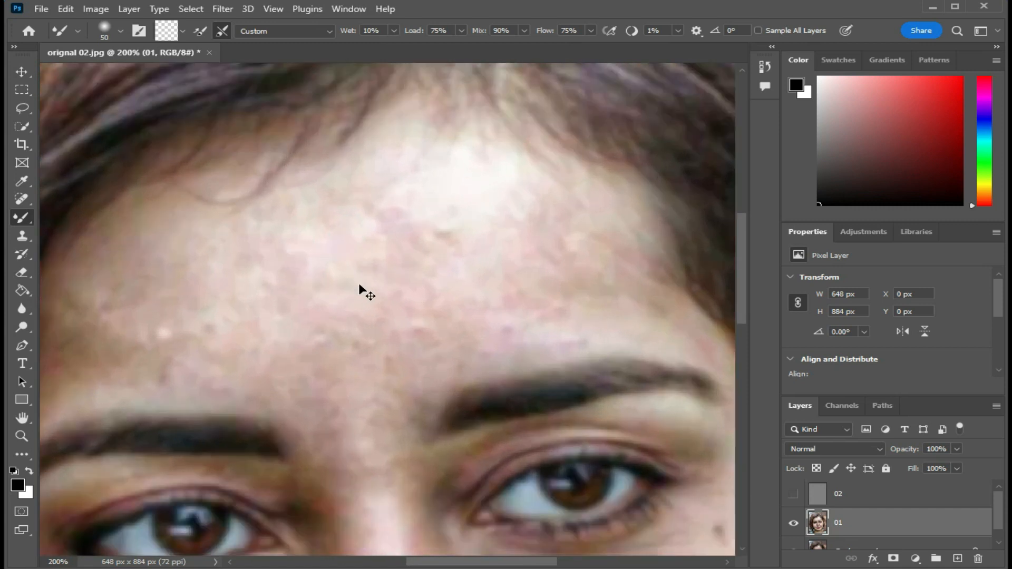
{"action": "left_click_drag", "start_coordinate": [434, 287], "coordinate": [399, 307]}
{"action": "key", "text": "bracketleft"}
{"action": "key", "text": "bracketleft"}
{"action": "left_click", "coordinate": [446, 211]}
{"action": "mouse_move", "coordinate": [443, 209]}
{"action": "left_mouse_down"}
{"action": "mouse_move", "coordinate": [399, 254]}
{"action": "mouse_move", "coordinate": [361, 265]}
{"action": "mouse_move", "coordinate": [304, 258]}
{"action": "left_mouse_up"}
{"action": "left_click_drag", "start_coordinate": [412, 193], "coordinate": [302, 237]}
{"action": "mouse_move", "coordinate": [380, 198]}
{"action": "left_mouse_down"}
{"action": "mouse_move", "coordinate": [307, 183]}
{"action": "mouse_move", "coordinate": [248, 187]}
{"action": "left_mouse_up"}
{"action": "left_click_drag", "start_coordinate": [330, 170], "coordinate": [239, 251]}
{"action": "left_click_drag", "start_coordinate": [300, 185], "coordinate": [197, 273]}
{"action": "mouse_move", "coordinate": [265, 191]}
{"action": "left_mouse_down"}
{"action": "mouse_move", "coordinate": [182, 286]}
{"action": "mouse_move", "coordinate": [177, 275]}
{"action": "mouse_move", "coordinate": [222, 274]}
{"action": "left_mouse_up"}
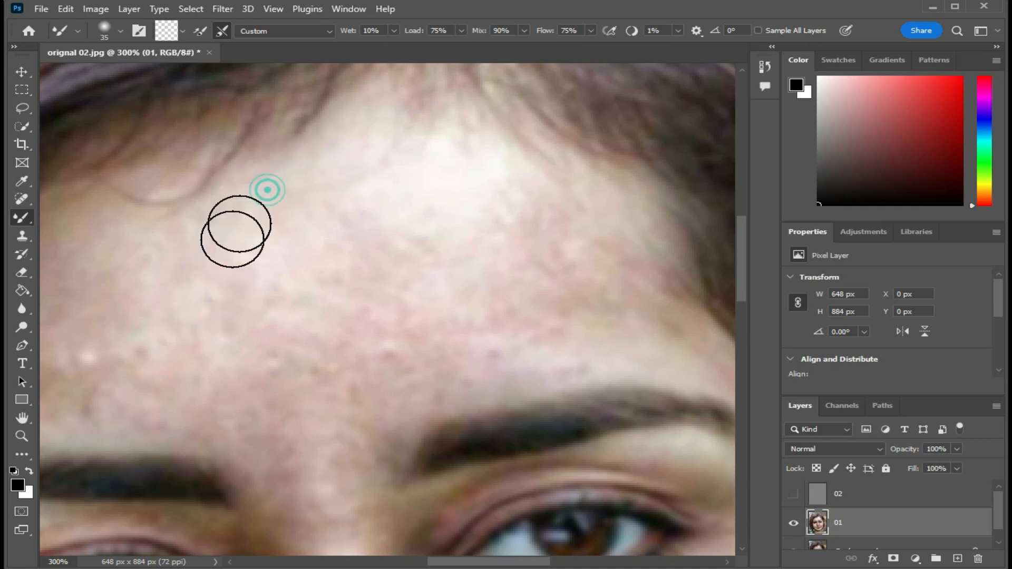
Blend the blotches across the central forehead and above the right-hand eyebrow up to the hairline, using brush size 25 near the edge
{"action": "left_click_drag", "start_coordinate": [260, 210], "coordinate": [191, 256]}
{"action": "left_click_drag", "start_coordinate": [374, 180], "coordinate": [412, 249]}
{"action": "left_click_drag", "start_coordinate": [213, 244], "coordinate": [124, 330]}
{"action": "left_click_drag", "start_coordinate": [506, 147], "coordinate": [603, 240]}
{"action": "left_click_drag", "start_coordinate": [264, 233], "coordinate": [206, 305]}
{"action": "left_click_drag", "start_coordinate": [366, 250], "coordinate": [289, 404]}
{"action": "left_click_drag", "start_coordinate": [560, 339], "coordinate": [403, 235]}
{"action": "left_click_drag", "start_coordinate": [380, 320], "coordinate": [343, 350]}
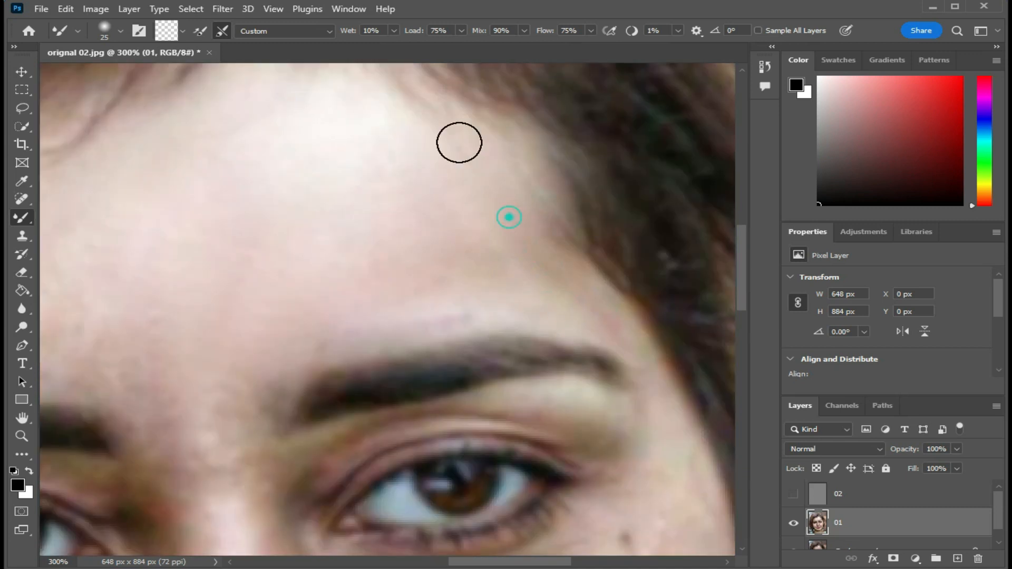
{"action": "mouse_move", "coordinate": [480, 199]}
{"action": "left_mouse_down"}
{"action": "mouse_move", "coordinate": [500, 211]}
{"action": "mouse_move", "coordinate": [527, 292]}
{"action": "left_mouse_up"}
{"action": "left_click_drag", "start_coordinate": [484, 140], "coordinate": [454, 228]}
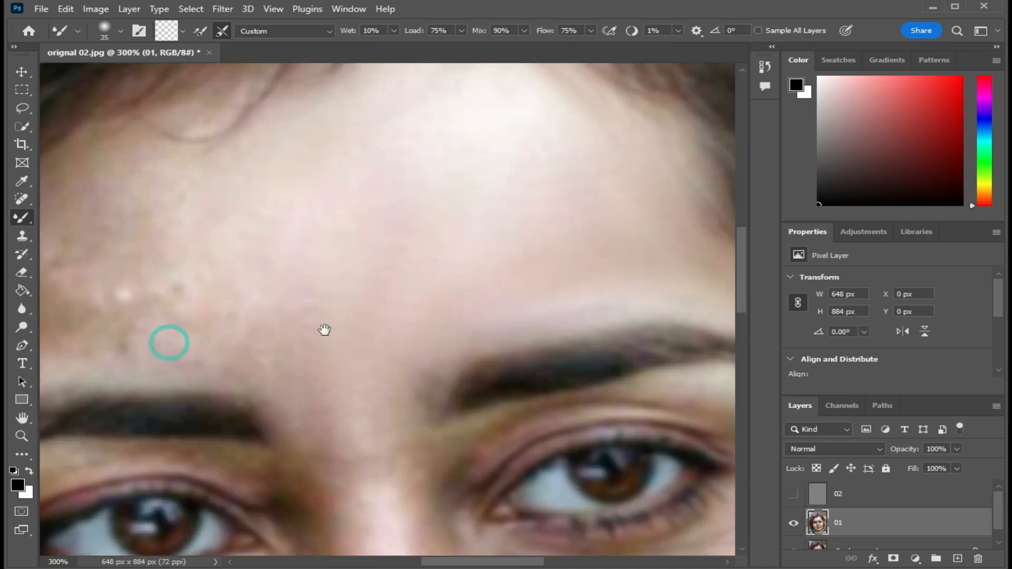
Smooth the spots on the left side of the forehead above the eyebrow with brush size 35
{"action": "left_click", "coordinate": [279, 267]}
{"action": "left_click", "coordinate": [216, 254]}
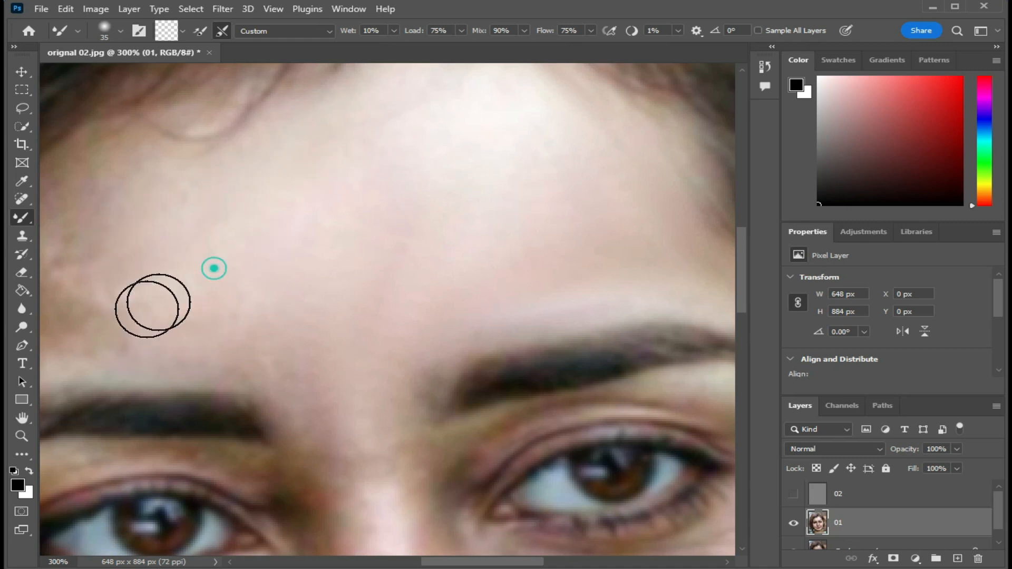
{"action": "left_click", "coordinate": [198, 163]}
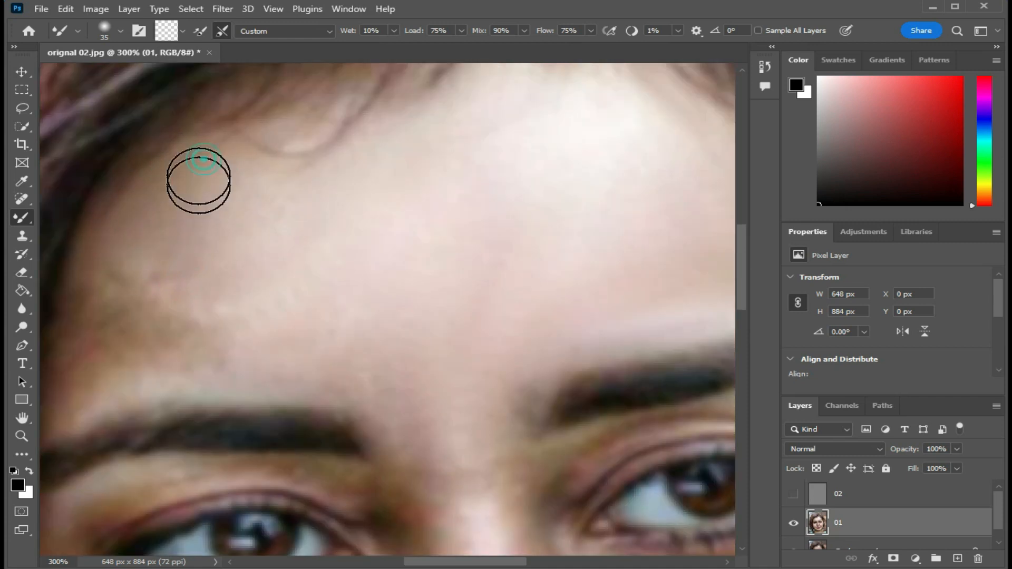
{"action": "left_click", "coordinate": [266, 284]}
{"action": "left_click", "coordinate": [96, 340]}
{"action": "left_click_drag", "start_coordinate": [361, 364], "coordinate": [347, 377]}
Even out the left forehead with a larger brush, and blend the stray hairs along its hairline with brush size 30
{"action": "key", "text": "bracketright"}
{"action": "key", "text": "bracketright"}
{"action": "key", "text": "bracketright"}
{"action": "key", "text": "bracketright"}
{"action": "key", "text": "bracketright"}
{"action": "left_click_drag", "start_coordinate": [293, 250], "coordinate": [274, 255]}
{"action": "key", "text": "bracketleft"}
{"action": "key", "text": "bracketleft"}
{"action": "key", "text": "bracketleft"}
{"action": "key", "text": "bracketleft"}
{"action": "key", "text": "bracketleft"}
{"action": "key", "text": "bracketleft"}
{"action": "key", "text": "bracketleft"}
{"action": "left_click_drag", "start_coordinate": [267, 176], "coordinate": [279, 177]}
{"action": "left_click", "coordinate": [318, 145]}
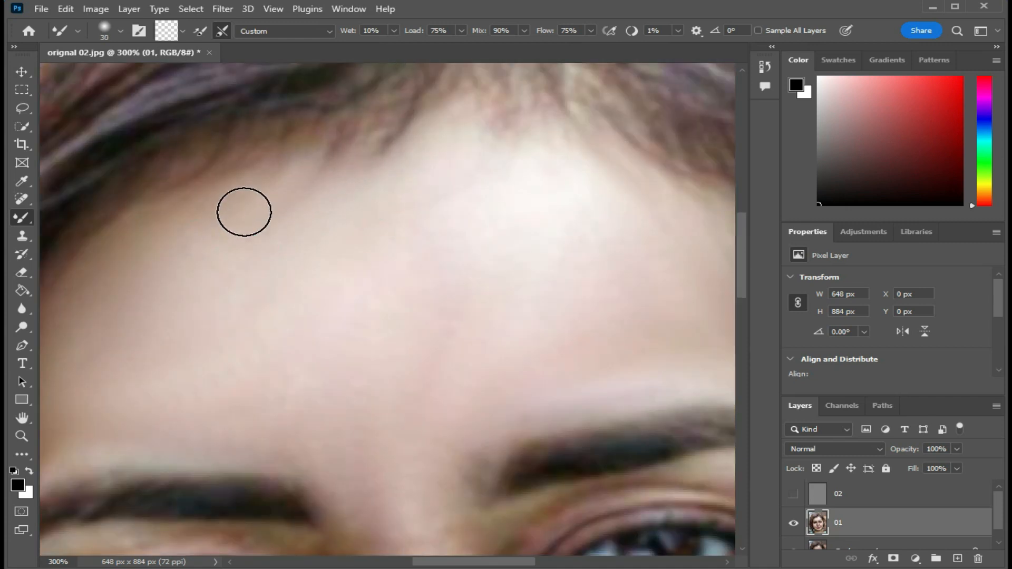
Blend the remaining tone transitions across the whole forehead with the brush enlarged to size 45 or more
{"action": "key", "text": "bracketright"}
{"action": "left_click", "coordinate": [535, 158]}
{"action": "scroll", "coordinate": [531, 145], "scroll_direction": "down", "scroll_amount": 1}
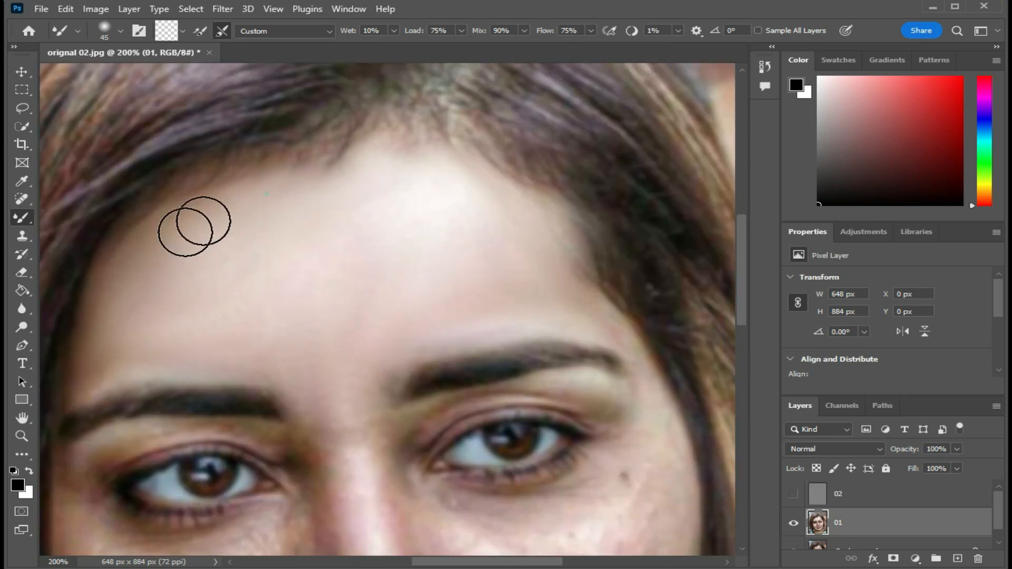
{"action": "key", "text": "bracketright"}
{"action": "key", "text": "bracketright"}
{"action": "key", "text": "bracketright"}
{"action": "left_click", "coordinate": [159, 237]}
{"action": "left_click", "coordinate": [451, 299]}
{"action": "left_click", "coordinate": [271, 219]}
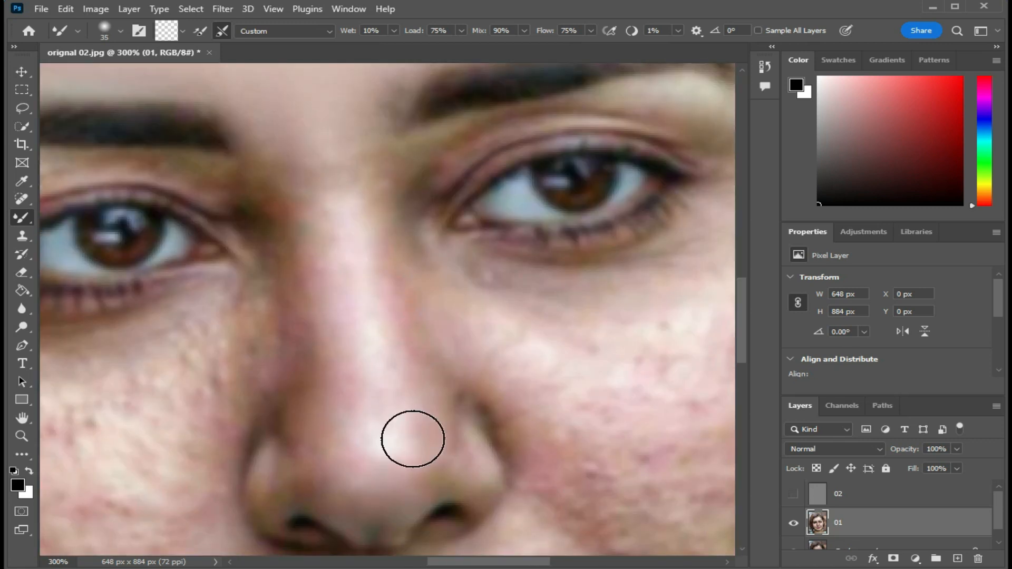
Smooth the skin along the nose, and blend the eyelid below the right-hand eyebrow with a smaller brush
{"action": "left_click_drag", "start_coordinate": [390, 336], "coordinate": [396, 256]}
{"action": "left_click_drag", "start_coordinate": [402, 397], "coordinate": [388, 343]}
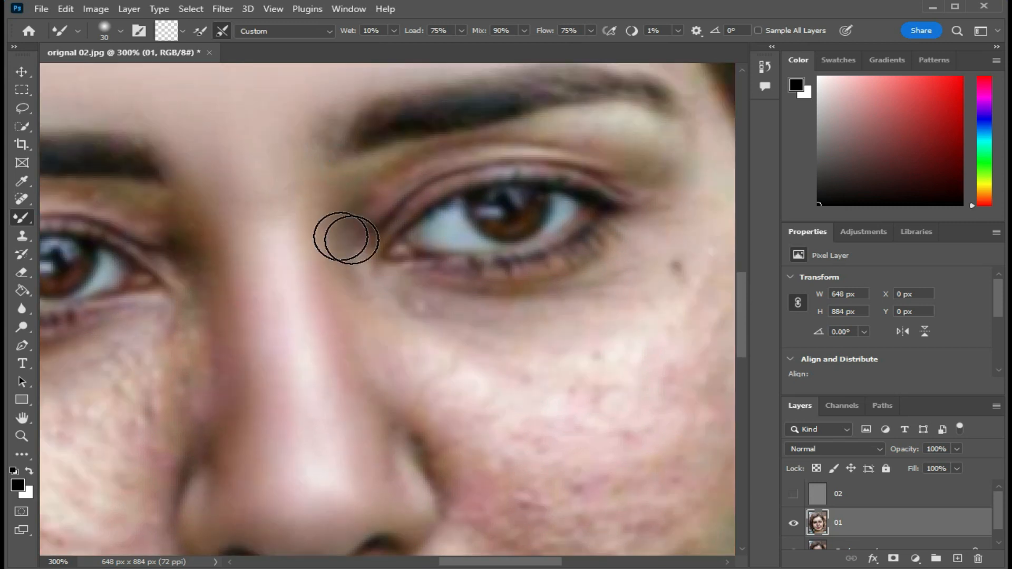
{"action": "key", "text": "bracketleft"}
{"action": "key", "text": "bracketleft"}
{"action": "key", "text": "bracketleft"}
{"action": "left_click_drag", "start_coordinate": [605, 113], "coordinate": [586, 113]}
{"action": "left_click_drag", "start_coordinate": [665, 160], "coordinate": [639, 136]}
Blend away the mole beside the right-hand eye and smooth the skin beneath that eye with brush size 25
{"action": "key", "text": "bracketright"}
{"action": "key", "text": "bracketright"}
{"action": "mouse_move", "coordinate": [671, 230]}
{"action": "left_mouse_down"}
{"action": "mouse_move", "coordinate": [707, 212]}
{"action": "mouse_move", "coordinate": [497, 305]}
{"action": "mouse_move", "coordinate": [663, 246]}
{"action": "left_mouse_up"}
{"action": "mouse_move", "coordinate": [700, 218]}
{"action": "left_mouse_down"}
{"action": "mouse_move", "coordinate": [590, 192]}
{"action": "mouse_move", "coordinate": [556, 247]}
{"action": "left_mouse_up"}
{"action": "left_click_drag", "start_coordinate": [541, 233], "coordinate": [575, 230]}
{"action": "left_click_drag", "start_coordinate": [476, 330], "coordinate": [407, 250]}
{"action": "left_click_drag", "start_coordinate": [420, 292], "coordinate": [242, 321]}
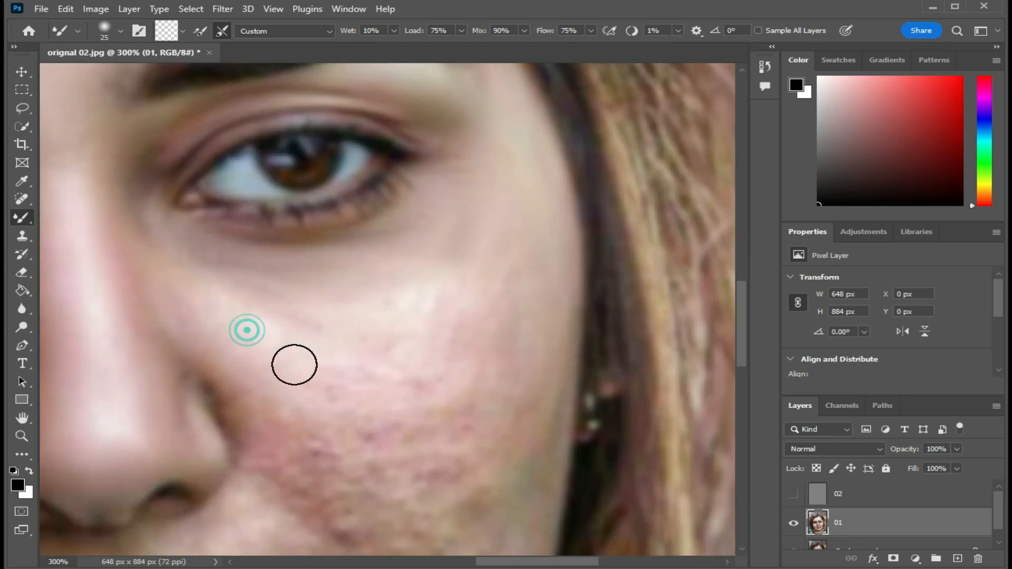
Smooth the blemished skin of the right-hand cheek with a larger Mixer Brush
{"action": "key", "text": "bracketright"}
{"action": "key", "text": "bracketright"}
{"action": "left_click_drag", "start_coordinate": [363, 453], "coordinate": [316, 363]}
{"action": "left_click_drag", "start_coordinate": [318, 267], "coordinate": [486, 161]}
{"action": "left_click_drag", "start_coordinate": [347, 251], "coordinate": [228, 237]}
{"action": "left_click_drag", "start_coordinate": [172, 220], "coordinate": [106, 144]}
{"action": "left_click_drag", "start_coordinate": [468, 277], "coordinate": [494, 239]}
{"action": "left_click_drag", "start_coordinate": [352, 391], "coordinate": [387, 276]}
{"action": "left_click_drag", "start_coordinate": [418, 440], "coordinate": [267, 236]}
Blend the lower right-hand cheek and the fold between the nose and mouth corner with brush size 25
{"action": "key", "text": "bracketleft"}
{"action": "mouse_move", "coordinate": [278, 258]}
{"action": "left_mouse_down"}
{"action": "mouse_move", "coordinate": [353, 365]}
{"action": "mouse_move", "coordinate": [419, 280]}
{"action": "mouse_move", "coordinate": [434, 166]}
{"action": "left_mouse_up"}
{"action": "mouse_move", "coordinate": [290, 183]}
{"action": "left_mouse_down"}
{"action": "mouse_move", "coordinate": [334, 259]}
{"action": "mouse_move", "coordinate": [368, 155]}
{"action": "left_mouse_up"}
{"action": "mouse_move", "coordinate": [271, 223]}
{"action": "left_mouse_down"}
{"action": "mouse_move", "coordinate": [360, 325]}
{"action": "mouse_move", "coordinate": [450, 357]}
{"action": "left_mouse_up"}
{"action": "key", "text": "bracketleft"}
{"action": "mouse_move", "coordinate": [168, 379]}
{"action": "left_mouse_down"}
{"action": "mouse_move", "coordinate": [93, 360]}
{"action": "mouse_move", "coordinate": [321, 388]}
{"action": "mouse_move", "coordinate": [253, 311]}
{"action": "left_mouse_up"}
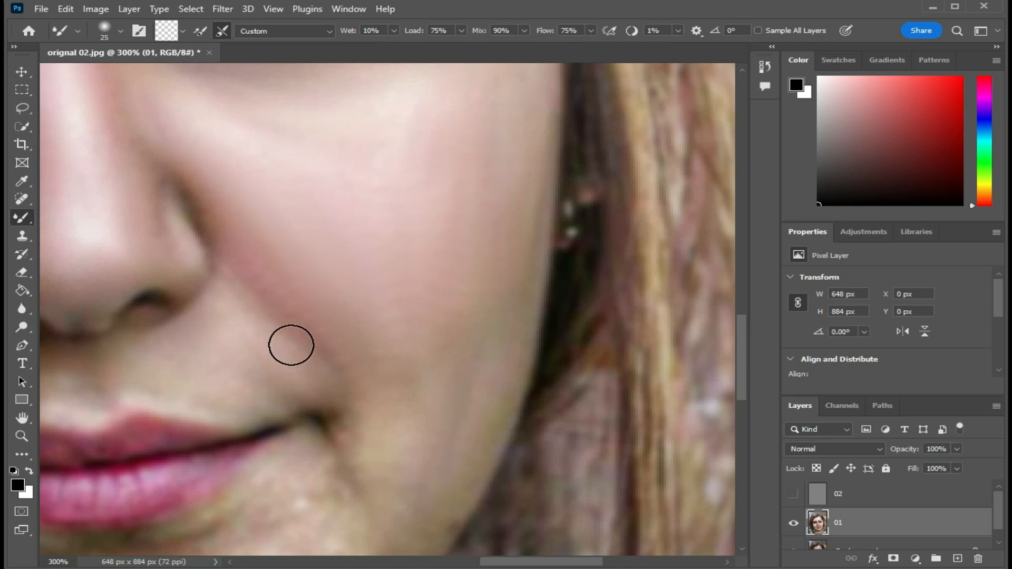
Smooth the right-hand jawline and the skin beside the mouth corner with brush size 35
{"action": "key", "text": "bracketright"}
{"action": "key", "text": "bracketright"}
{"action": "left_click_drag", "start_coordinate": [411, 228], "coordinate": [504, 104]}
{"action": "left_click_drag", "start_coordinate": [410, 393], "coordinate": [558, 136]}
{"action": "left_click_drag", "start_coordinate": [537, 228], "coordinate": [332, 381]}
{"action": "mouse_move", "coordinate": [385, 352]}
{"action": "left_mouse_down"}
{"action": "mouse_move", "coordinate": [357, 290]}
{"action": "mouse_move", "coordinate": [366, 328]}
{"action": "left_mouse_up"}
{"action": "left_click_drag", "start_coordinate": [481, 264], "coordinate": [535, 290]}
Blend the uneven skin of the chin and the area below the lips
{"action": "scroll", "coordinate": [535, 289], "scroll_direction": "left", "scroll_amount": 3}
{"action": "left_click_drag", "start_coordinate": [389, 348], "coordinate": [262, 337]}
{"action": "left_click_drag", "start_coordinate": [212, 402], "coordinate": [106, 309]}
{"action": "left_click_drag", "start_coordinate": [433, 466], "coordinate": [273, 421]}
{"action": "left_click_drag", "start_coordinate": [448, 174], "coordinate": [520, 295]}
{"action": "left_click_drag", "start_coordinate": [474, 219], "coordinate": [380, 235]}
Smooth the lower part of the left-hand cheek between the jaw and the nose with brush size 35
{"action": "left_click_drag", "start_coordinate": [318, 230], "coordinate": [226, 282]}
{"action": "left_click_drag", "start_coordinate": [149, 341], "coordinate": [162, 323]}
{"action": "mouse_move", "coordinate": [166, 252]}
{"action": "left_mouse_down"}
{"action": "mouse_move", "coordinate": [227, 381]}
{"action": "mouse_move", "coordinate": [251, 251]}
{"action": "mouse_move", "coordinate": [379, 153]}
{"action": "mouse_move", "coordinate": [305, 323]}
{"action": "mouse_move", "coordinate": [313, 333]}
{"action": "mouse_move", "coordinate": [403, 259]}
{"action": "left_mouse_up"}
{"action": "left_click_drag", "start_coordinate": [176, 305], "coordinate": [172, 271]}
{"action": "mouse_move", "coordinate": [358, 399]}
{"action": "left_mouse_down"}
{"action": "mouse_move", "coordinate": [271, 447]}
{"action": "mouse_move", "coordinate": [340, 269]}
{"action": "left_mouse_up"}
{"action": "scroll", "coordinate": [352, 246], "scroll_direction": "up", "scroll_amount": 3}
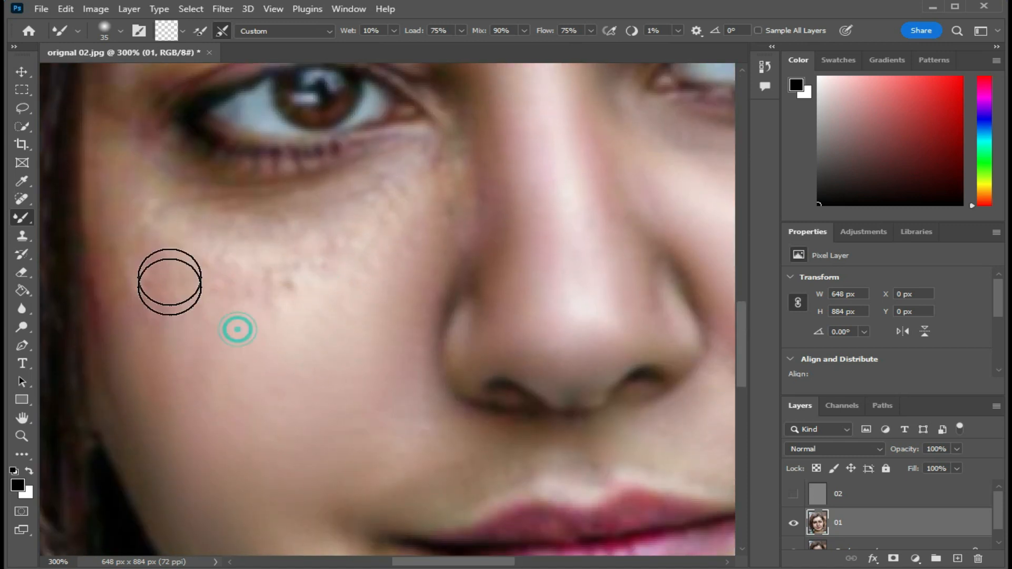
Blend away the spots on the upper left-hand cheek and under the left-hand eye, varying the brush size
{"action": "key", "text": "bracketleft"}
{"action": "mouse_move", "coordinate": [451, 249]}
{"action": "left_mouse_down"}
{"action": "mouse_move", "coordinate": [418, 197]}
{"action": "mouse_move", "coordinate": [447, 252]}
{"action": "left_mouse_up"}
{"action": "key", "text": "bracketright"}
{"action": "key", "text": "bracketright"}
{"action": "key", "text": "bracketright"}
{"action": "left_click_drag", "start_coordinate": [327, 318], "coordinate": [466, 244]}
Smooth the inner corner and upper eyelid of the left-hand eye with the brush reduced to size 15 and below
{"action": "key", "text": "bracketleft"}
{"action": "key", "text": "bracketleft"}
{"action": "key", "text": "bracketleft"}
{"action": "key", "text": "bracketleft"}
{"action": "key", "text": "bracketright"}
{"action": "key", "text": "bracketright"}
{"action": "key", "text": "bracketleft"}
{"action": "key", "text": "bracketleft"}
{"action": "key", "text": "bracketleft"}
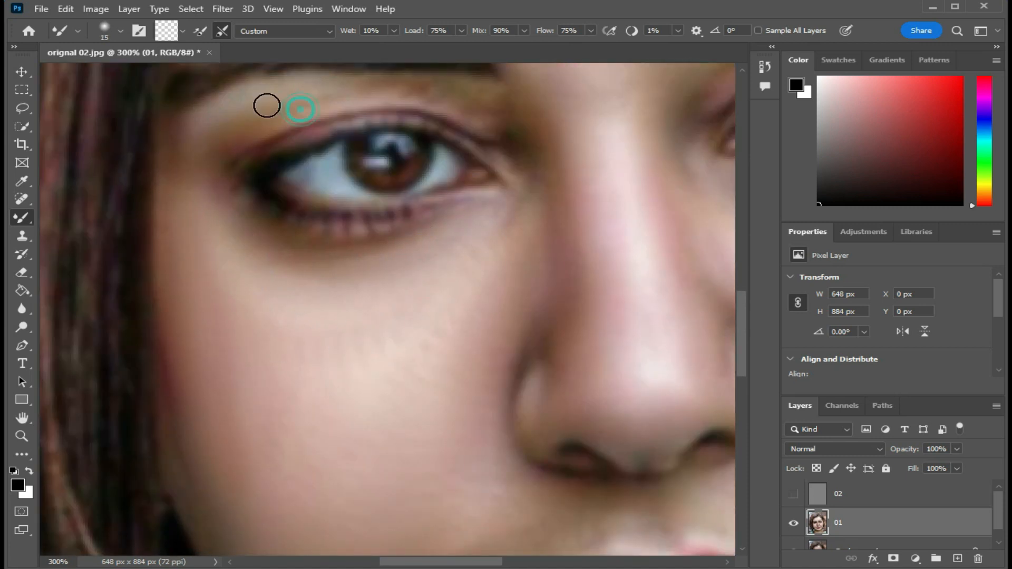
{"action": "left_click_drag", "start_coordinate": [528, 180], "coordinate": [539, 185]}
{"action": "key", "text": "bracketleft"}
{"action": "key", "text": "bracketleft"}
{"action": "left_click_drag", "start_coordinate": [375, 119], "coordinate": [299, 136]}
Even out the left-hand cheek from the side of the nose to the face edge with an enlarged brush
{"action": "left_click_drag", "start_coordinate": [430, 344], "coordinate": [346, 258]}
{"action": "key", "text": "bracketright"}
{"action": "key", "text": "bracketright"}
{"action": "key", "text": "bracketright"}
{"action": "key", "text": "bracketright"}
{"action": "key", "text": "bracketright"}
{"action": "left_click_drag", "start_coordinate": [203, 314], "coordinate": [266, 271]}
Blend the remaining tone transitions over the lower cheeks, jaw and chin with broad strokes
{"action": "key", "text": "ctrl+minus"}
{"action": "left_click_drag", "start_coordinate": [360, 307], "coordinate": [222, 199]}
{"action": "left_click_drag", "start_coordinate": [244, 415], "coordinate": [191, 379]}
{"action": "mouse_move", "coordinate": [538, 395]}
{"action": "left_mouse_down"}
{"action": "mouse_move", "coordinate": [552, 401]}
{"action": "mouse_move", "coordinate": [582, 378]}
{"action": "mouse_move", "coordinate": [623, 325]}
{"action": "left_mouse_up"}
Blend the edge of the left-hand nostril with a reduced brush and smooth the skin just above the upper lip
{"action": "key", "text": "bracketleft"}
{"action": "key", "text": "bracketleft"}
{"action": "key", "text": "bracketleft"}
{"action": "key", "text": "bracketleft"}
{"action": "key", "text": "bracketleft"}
{"action": "left_click_drag", "start_coordinate": [544, 349], "coordinate": [540, 369]}
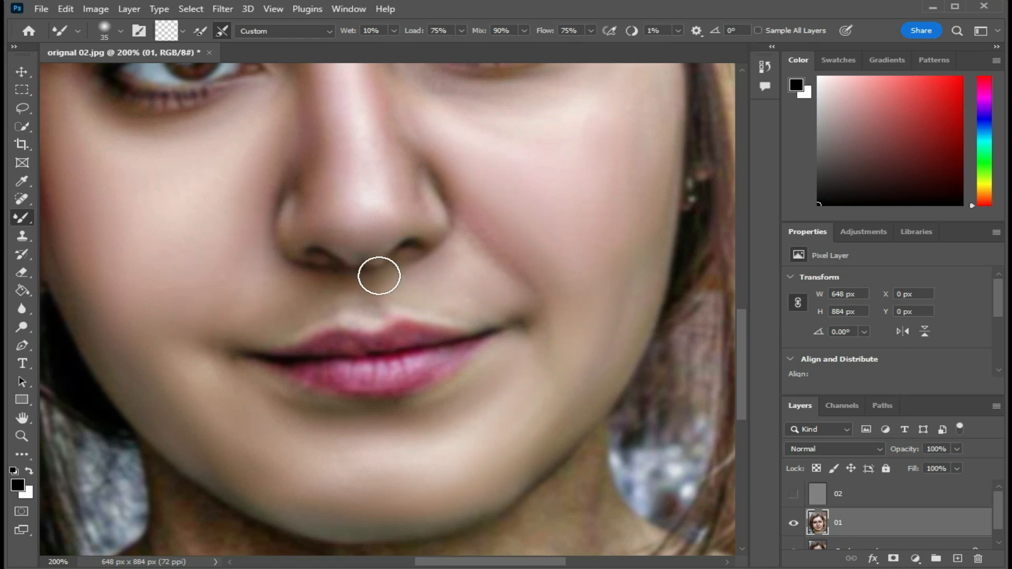
{"action": "left_click_drag", "start_coordinate": [346, 198], "coordinate": [344, 276]}
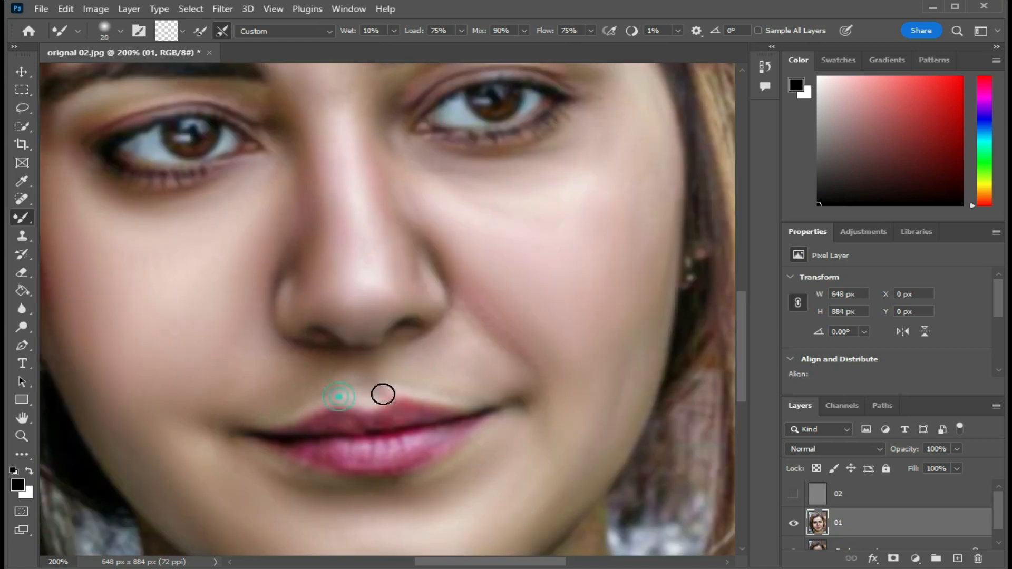
{"action": "left_click_drag", "start_coordinate": [385, 389], "coordinate": [302, 441]}
Even out the skin around the right-hand mouth corner and smile line with an enlarged brush
{"action": "key", "text": "bracketright"}
{"action": "key", "text": "bracketright"}
{"action": "key", "text": "bracketright"}
{"action": "key", "text": "bracketright"}
{"action": "key", "text": "bracketright"}
{"action": "key", "text": "bracketright"}
{"action": "key", "text": "bracketright"}
{"action": "key", "text": "bracketright"}
{"action": "left_click_drag", "start_coordinate": [519, 321], "coordinate": [529, 319]}
{"action": "key", "text": "bracketleft"}
{"action": "key", "text": "bracketleft"}
{"action": "left_click_drag", "start_coordinate": [449, 292], "coordinate": [461, 324]}
Refine the area between the nose and the centre of the upper lip with a smaller brush
{"action": "key", "text": "bracketleft"}
{"action": "key", "text": "bracketleft"}
{"action": "key", "text": "bracketleft"}
{"action": "key", "text": "bracketleft"}
{"action": "key", "text": "bracketleft"}
{"action": "left_click_drag", "start_coordinate": [386, 390], "coordinate": [380, 369]}
Show layer 02 and toggle layer 01's visibility to compare the face before and after smoothing
{"action": "left_click_drag", "start_coordinate": [265, 157], "coordinate": [278, 291]}
{"action": "key", "text": "bracketright"}
{"action": "key", "text": "bracketright"}
{"action": "key", "text": "bracketleft"}
{"action": "key", "text": "bracketleft"}
{"action": "key", "text": "bracketleft"}
{"action": "key", "text": "ctrl+minus"}
{"action": "left_click_drag", "start_coordinate": [449, 309], "coordinate": [468, 323]}
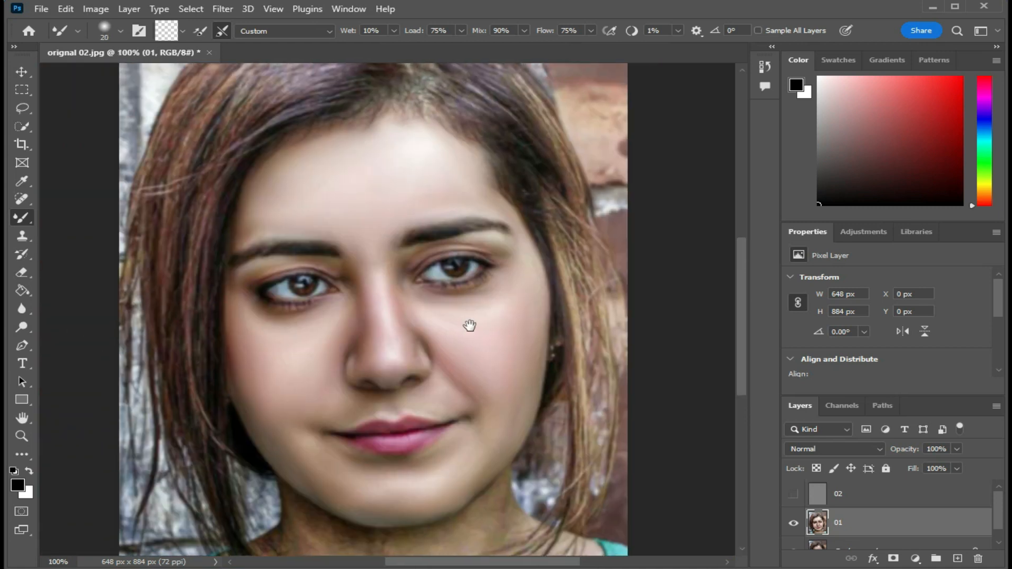
{"action": "left_click", "coordinate": [794, 495]}
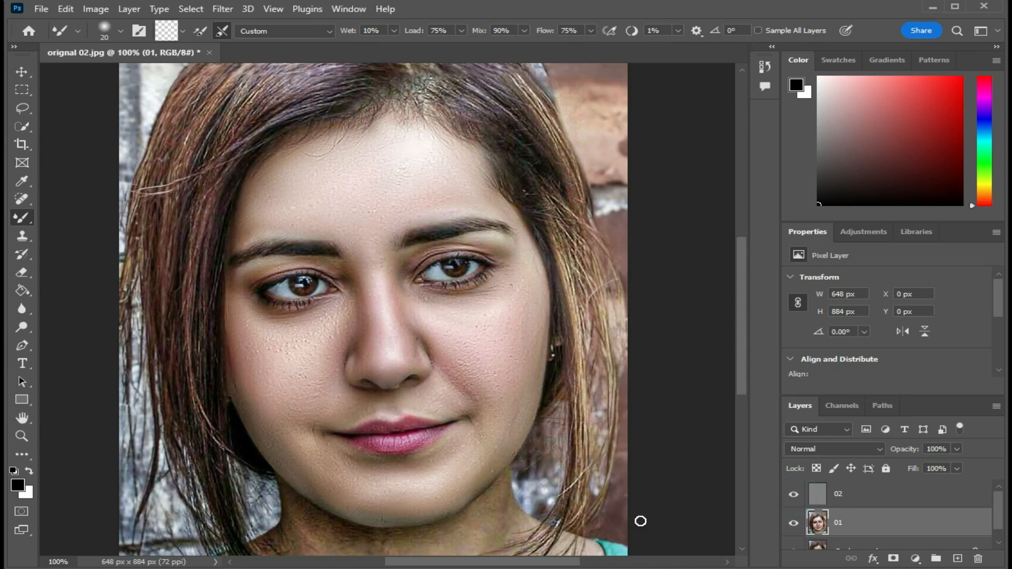
{"action": "left_click", "coordinate": [792, 524]}
{"action": "left_click", "coordinate": [792, 523]}
{"action": "left_click", "coordinate": [792, 523]}
{"action": "left_click", "coordinate": [791, 524]}
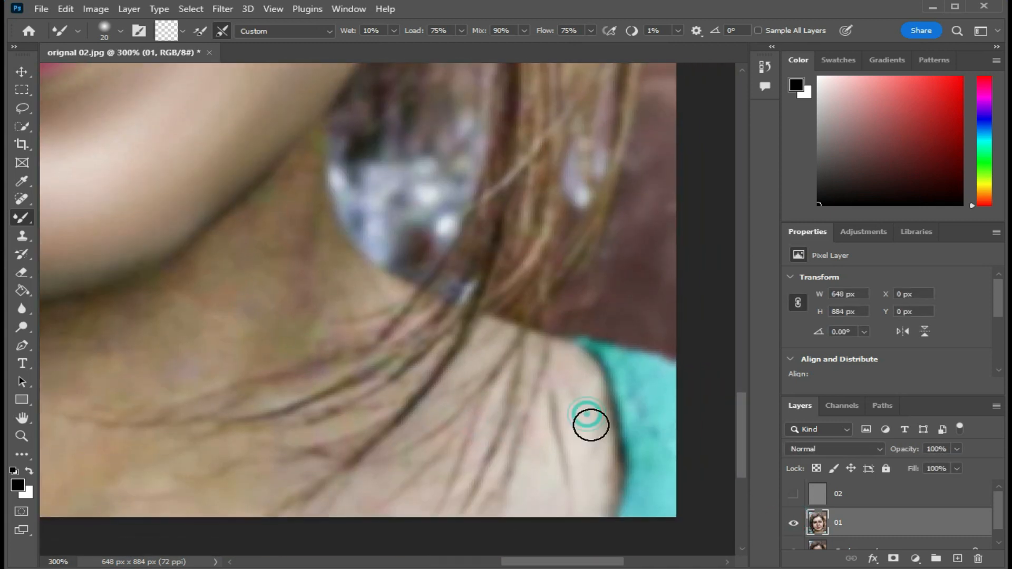
Smooth the right-hand shoulder, lower neck and right-hand side of the neck on layer 01 with the brush at sizes 20 to 35
{"action": "left_click_drag", "start_coordinate": [574, 363], "coordinate": [580, 377]}
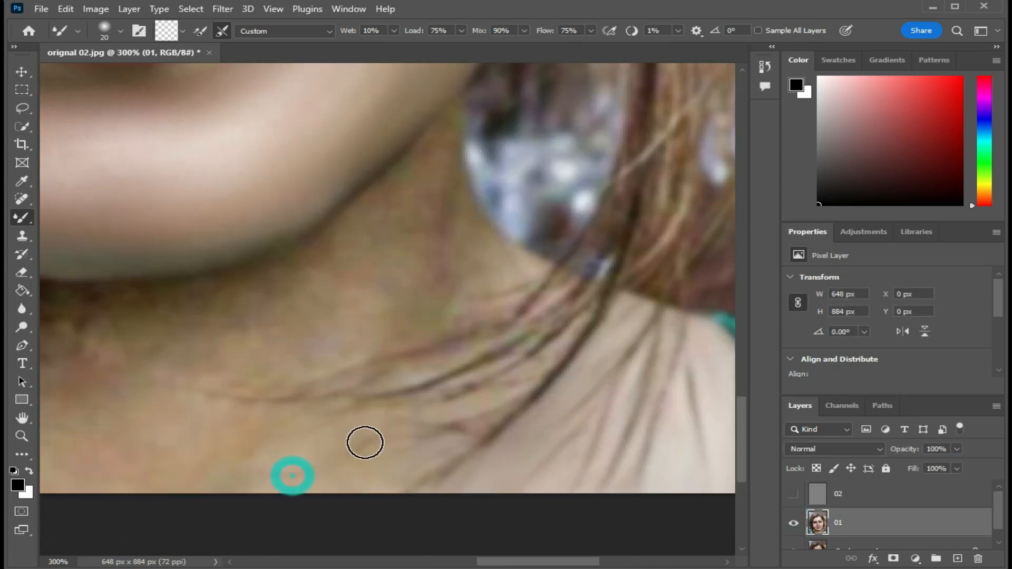
{"action": "key", "text": "bracketright"}
{"action": "key", "text": "bracketright"}
{"action": "key", "text": "bracketright"}
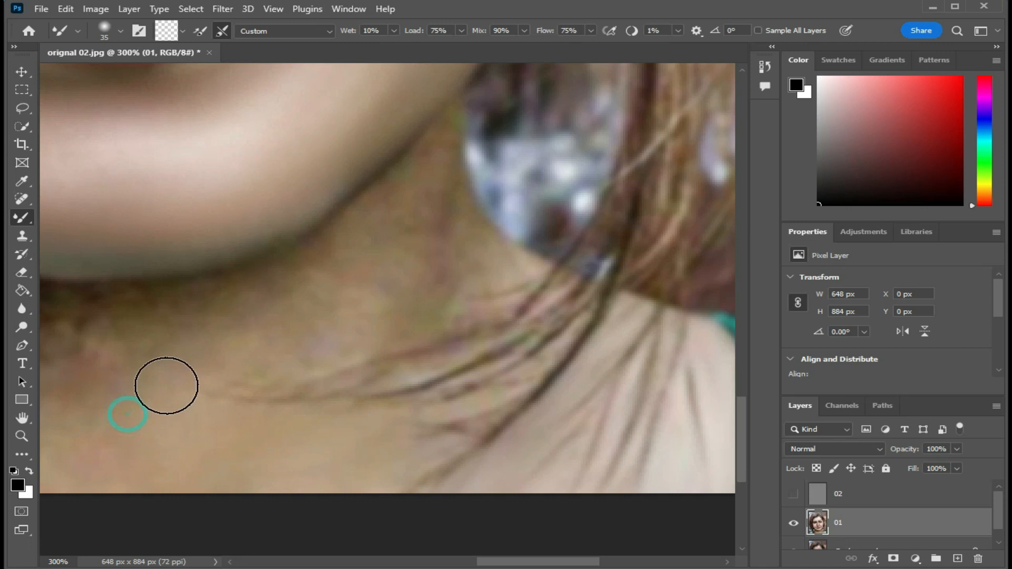
{"action": "key", "text": "bracketleft"}
{"action": "key", "text": "bracketleft"}
{"action": "mouse_move", "coordinate": [447, 154]}
{"action": "left_mouse_down"}
{"action": "mouse_move", "coordinate": [457, 111]}
{"action": "mouse_move", "coordinate": [422, 237]}
{"action": "left_mouse_up"}
{"action": "left_click_drag", "start_coordinate": [526, 281], "coordinate": [474, 320]}
{"action": "left_click_drag", "start_coordinate": [390, 269], "coordinate": [338, 334]}
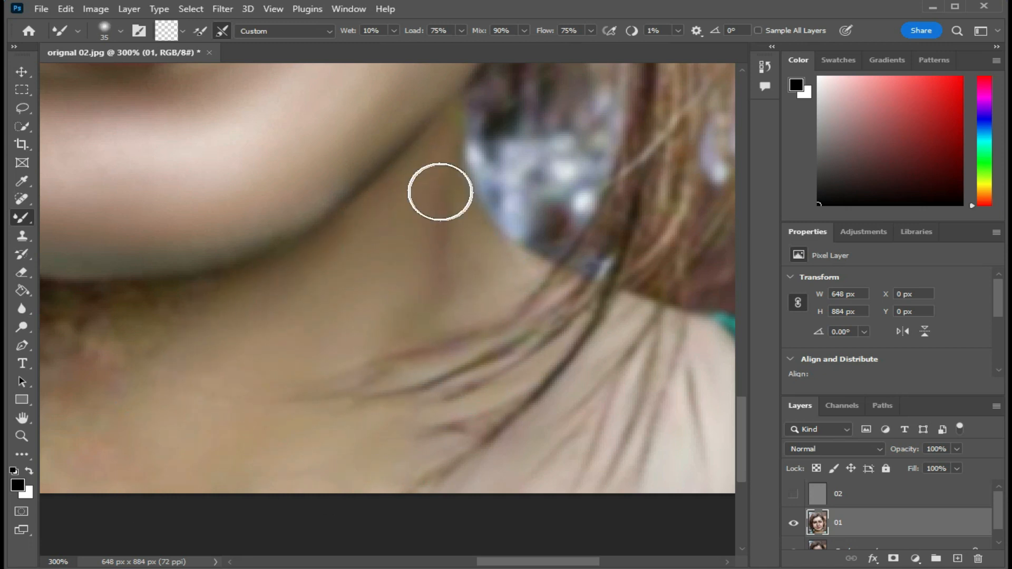
Blend the shadow and blotches on the neck beneath the chin, varying the brush between sizes 45 and 25
{"action": "key", "text": "bracketright"}
{"action": "key", "text": "bracketright"}
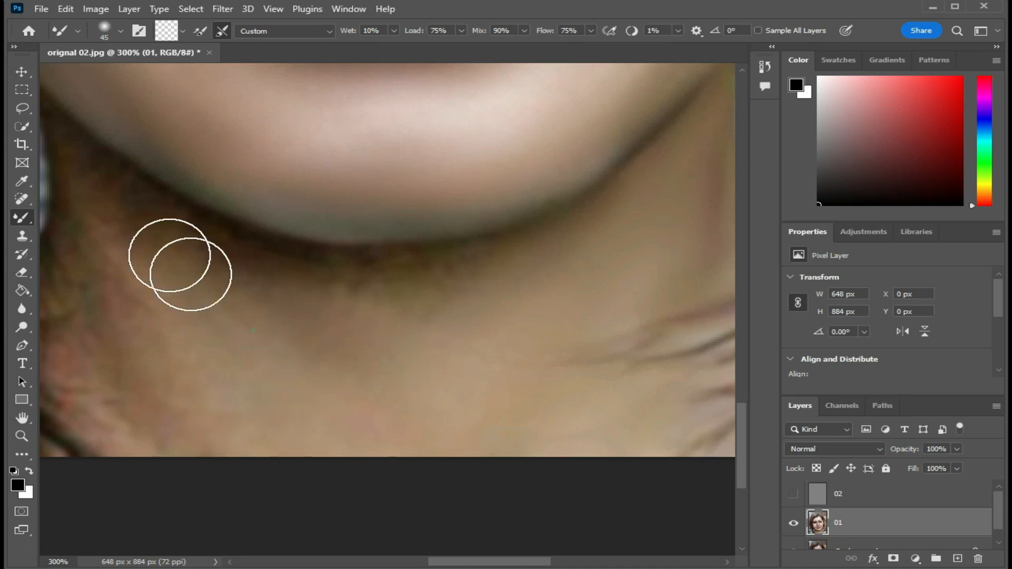
{"action": "key", "text": "bracketleft"}
{"action": "key", "text": "bracketleft"}
{"action": "key", "text": "bracketleft"}
{"action": "key", "text": "bracketleft"}
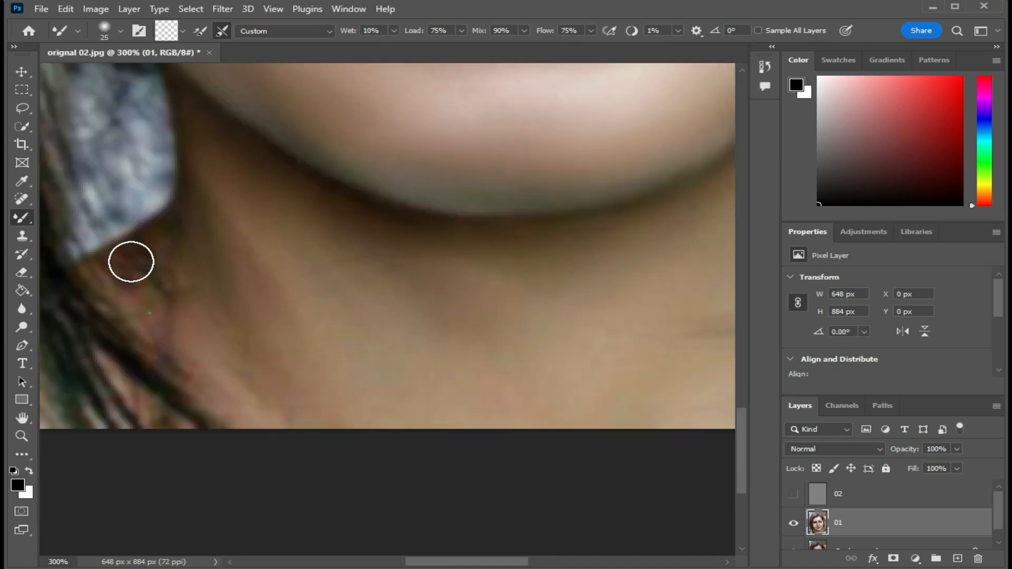
Smooth the left-hand side of the neck beside the hair strands, enlarging the brush up to size 45
{"action": "left_click", "coordinate": [169, 299]}
{"action": "key", "text": "bracketright"}
{"action": "key", "text": "bracketright"}
{"action": "mouse_move", "coordinate": [199, 214]}
{"action": "left_mouse_down"}
{"action": "mouse_move", "coordinate": [113, 260]}
{"action": "mouse_move", "coordinate": [176, 381]}
{"action": "left_mouse_up"}
{"action": "left_click", "coordinate": [271, 318]}
{"action": "key", "text": "bracketright"}
{"action": "key", "text": "bracketright"}
{"action": "key", "text": "bracketright"}
{"action": "key", "text": "bracketright"}
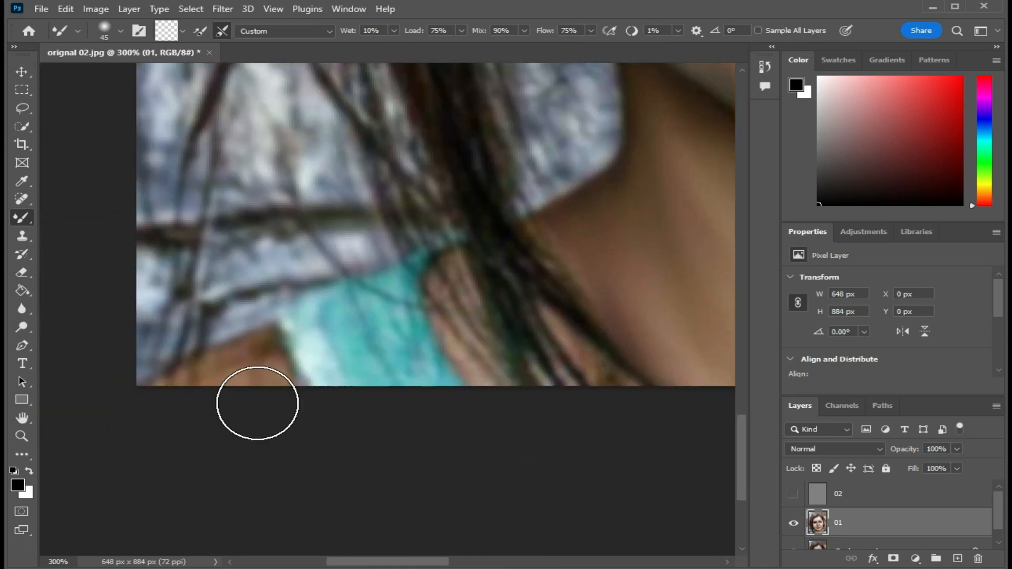
Smooth the visible skin of the left-hand shoulder around the turquoise garment with a reduced brush
{"action": "key", "text": "bracketleft"}
{"action": "key", "text": "bracketleft"}
{"action": "key", "text": "bracketleft"}
{"action": "left_click", "coordinate": [195, 375]}
{"action": "left_click", "coordinate": [243, 354]}
{"action": "left_click_drag", "start_coordinate": [325, 363], "coordinate": [205, 380]}
{"action": "left_click_drag", "start_coordinate": [358, 334], "coordinate": [268, 329]}
{"action": "left_click_drag", "start_coordinate": [366, 353], "coordinate": [343, 334]}
Blend the tones between the left-hand shoulder and neck with the brush at size 30
{"action": "key", "text": "bracketright"}
{"action": "key", "text": "bracketright"}
{"action": "left_click_drag", "start_coordinate": [405, 237], "coordinate": [447, 151]}
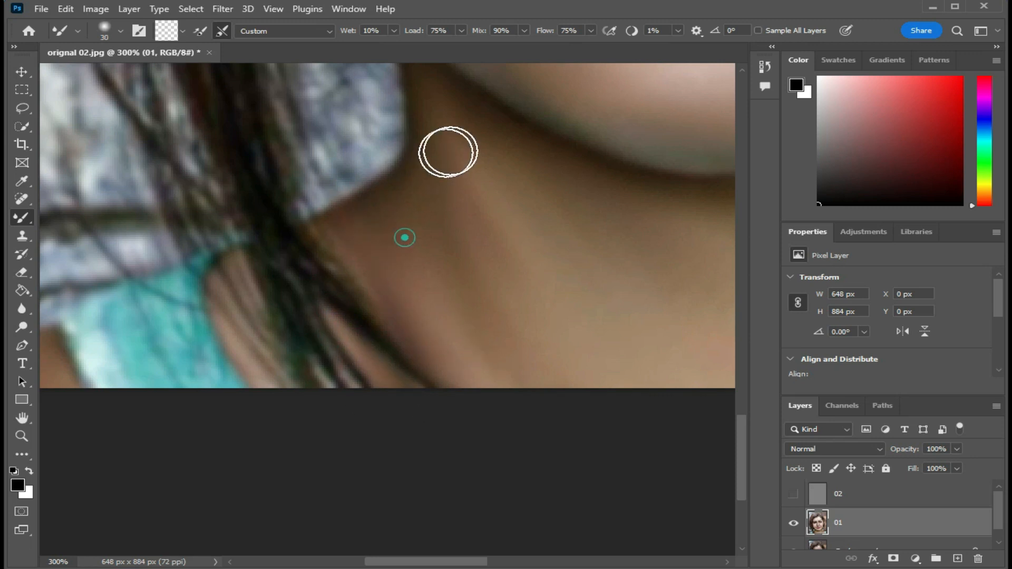
{"action": "left_click_drag", "start_coordinate": [634, 253], "coordinate": [407, 292]}
Turn texture layer 02 back on over the smoothed portrait, with the face and neck in view at 100%
{"action": "key", "text": "ctrl+minus"}
{"action": "key", "text": "ctrl+minus"}
{"action": "left_click_drag", "start_coordinate": [481, 308], "coordinate": [482, 387]}
{"action": "left_click_drag", "start_coordinate": [413, 282], "coordinate": [432, 370]}
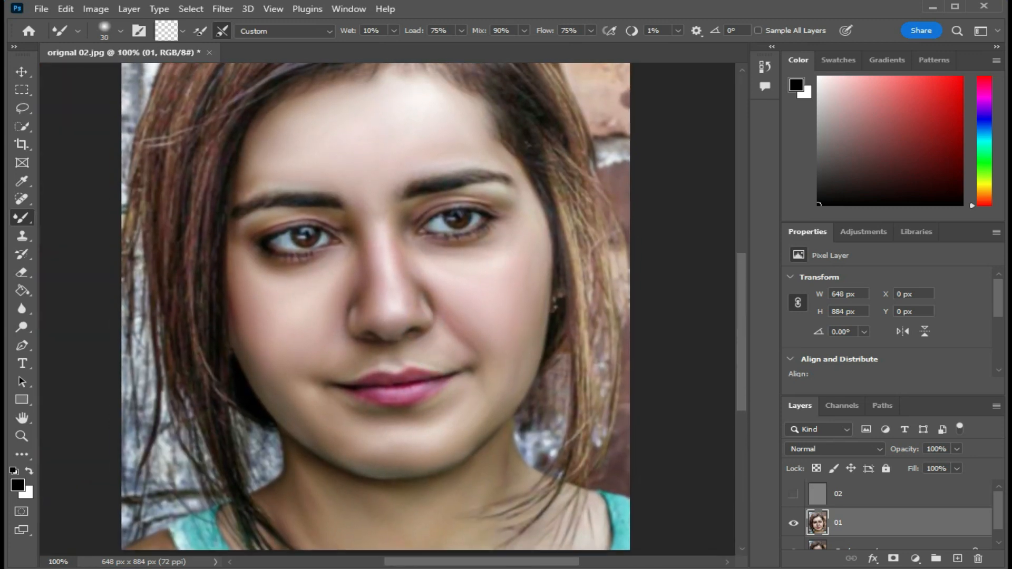
{"action": "left_click", "coordinate": [794, 495]}
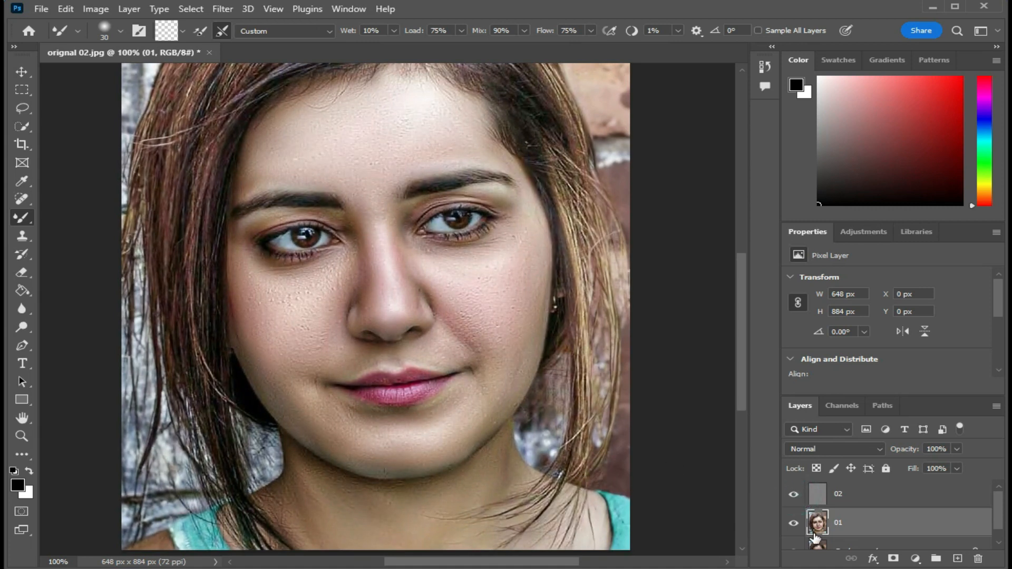
Toggle layer 01's visibility repeatedly to compare the retouched face and neck with the original
{"action": "left_click", "coordinate": [795, 523]}
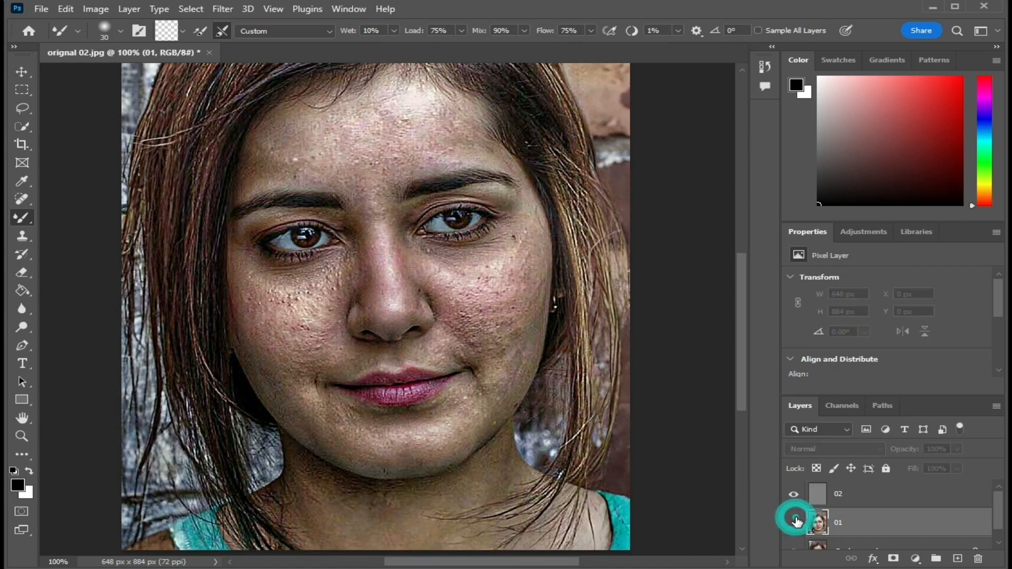
{"action": "left_click", "coordinate": [795, 522]}
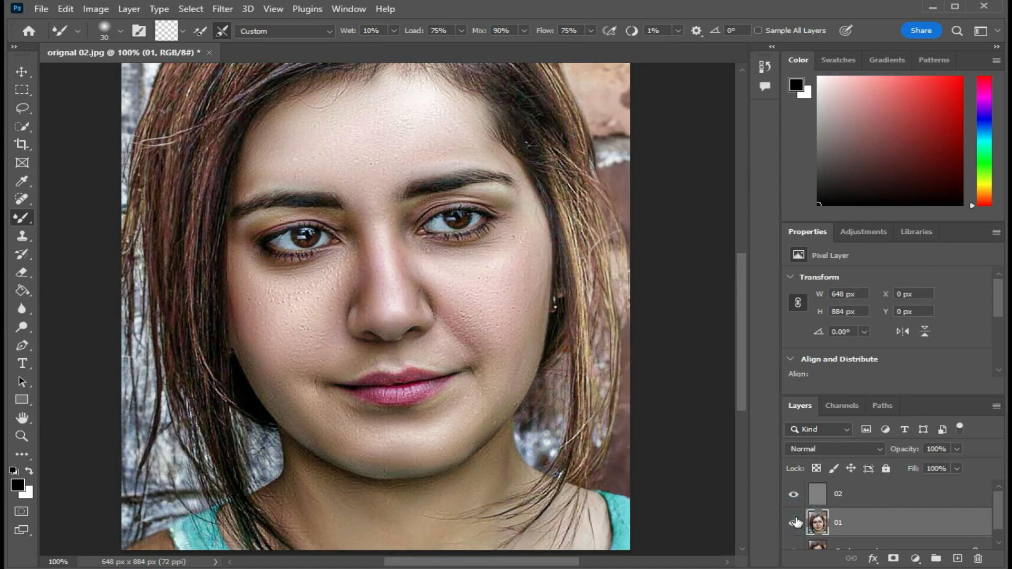
{"action": "left_click", "coordinate": [795, 522]}
{"action": "left_click", "coordinate": [795, 522]}
{"action": "left_click", "coordinate": [794, 522]}
{"action": "left_click", "coordinate": [795, 523]}
Examine the remaining skin texture on both cheeks, the nose and around the mouth at 200%
{"action": "scroll", "coordinate": [469, 258], "scroll_direction": "up", "scroll_amount": 1}
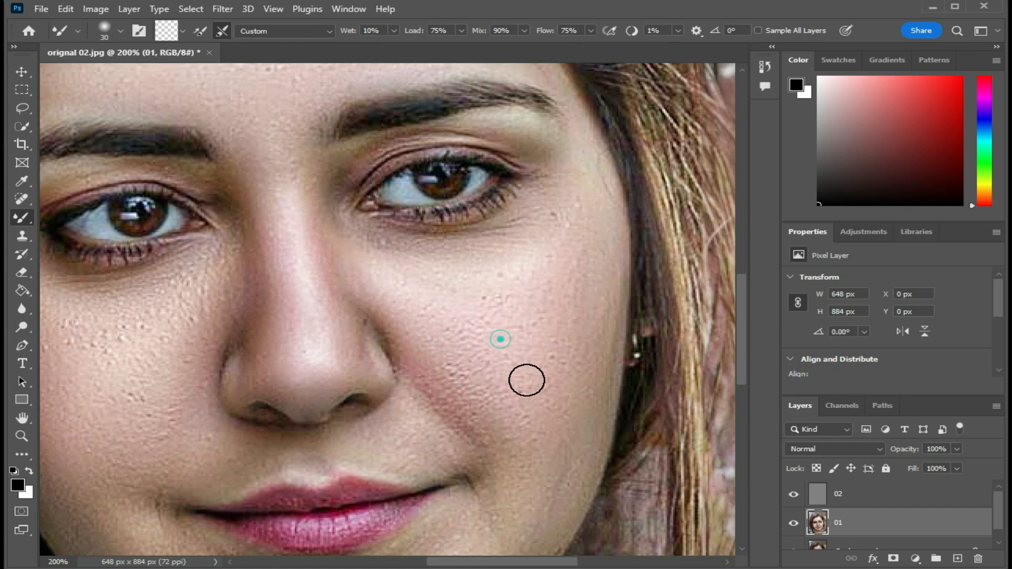
{"action": "left_click_drag", "start_coordinate": [222, 376], "coordinate": [403, 361]}
{"action": "key", "text": "bracketright"}
{"action": "key", "text": "bracketright"}
{"action": "key", "text": "bracketright"}
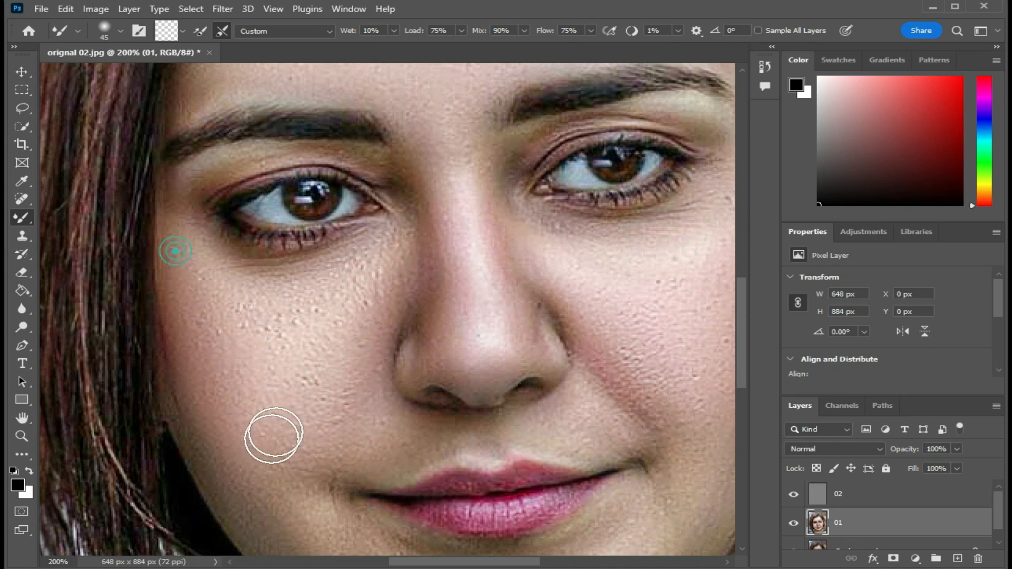
{"action": "left_click_drag", "start_coordinate": [474, 475], "coordinate": [369, 340]}
{"action": "left_click_drag", "start_coordinate": [601, 382], "coordinate": [601, 470]}
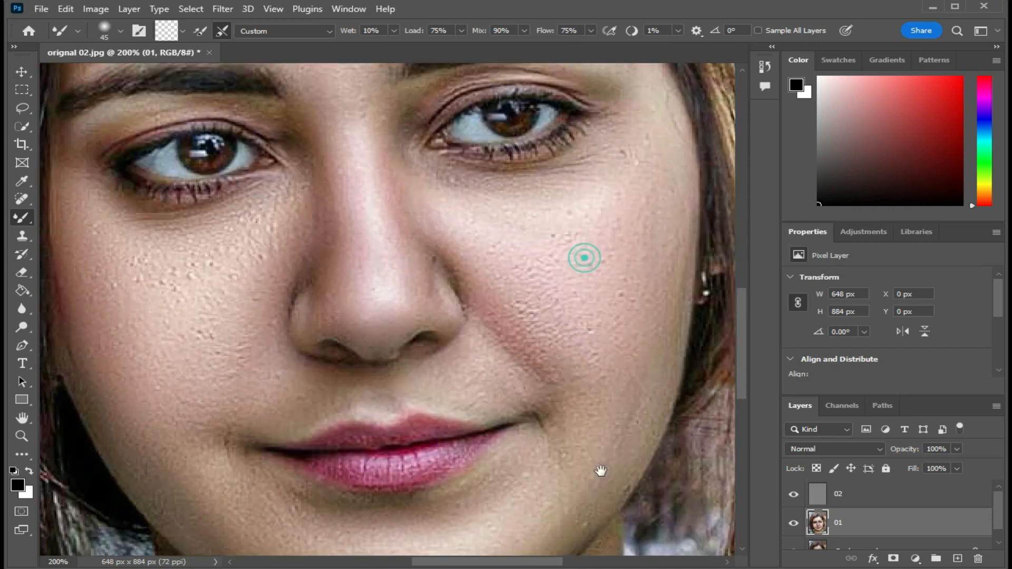
Switch to the Move tool and compare the whole portrait with layer 01 hidden and shown at 100%
{"action": "key", "text": "ctrl+minus"}
{"action": "key", "text": "v"}
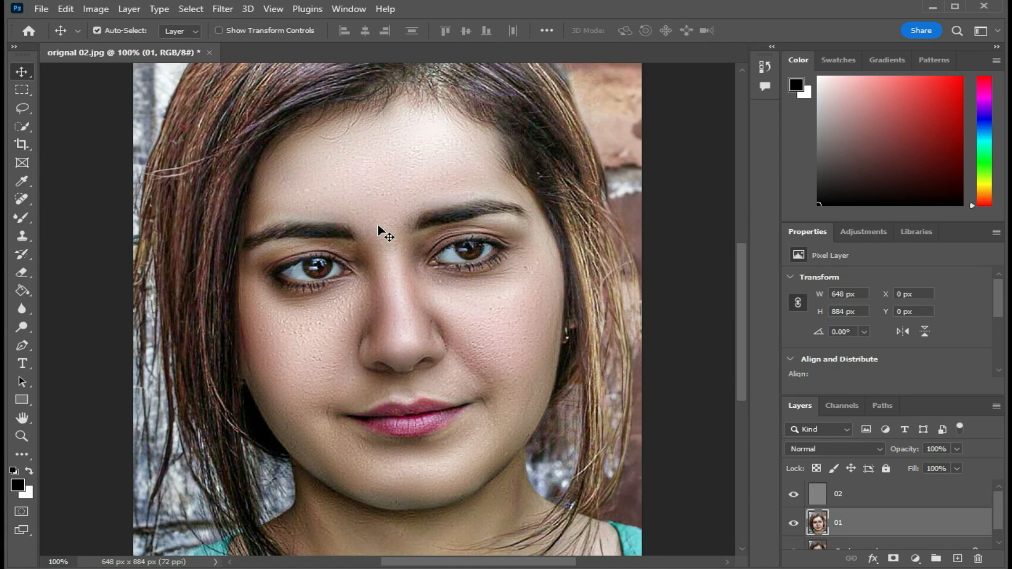
{"action": "left_click", "coordinate": [794, 523]}
{"action": "left_click", "coordinate": [794, 523]}
{"action": "left_click", "coordinate": [793, 524]}
{"action": "left_click", "coordinate": [794, 523]}
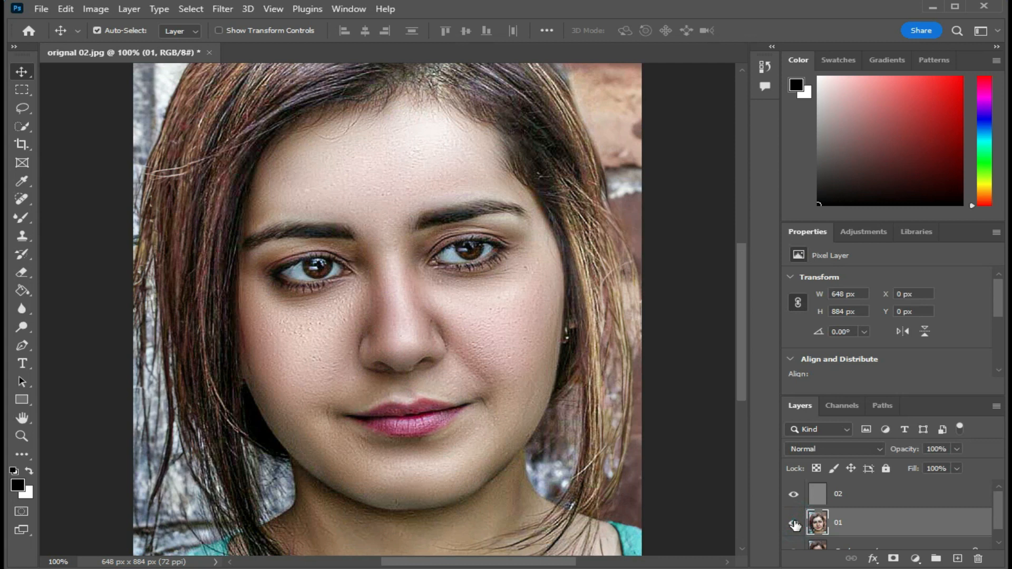